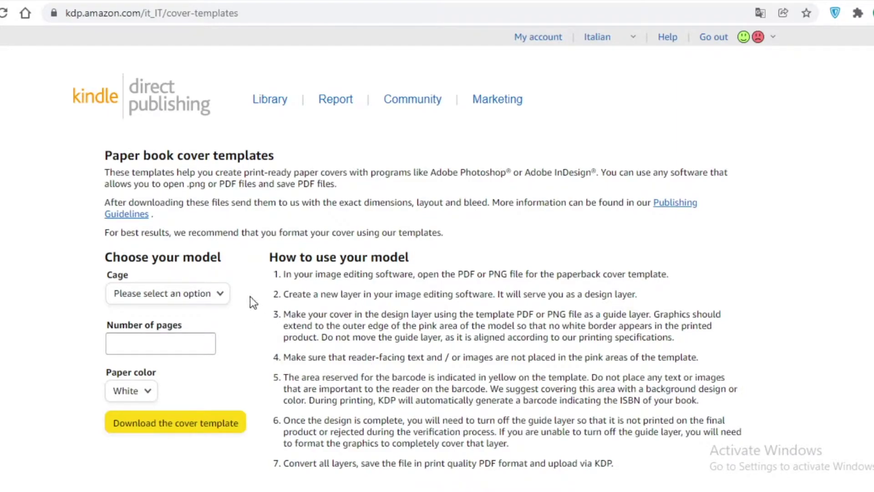
# Download the 15.24 x 22.86 cm (6 x 9 in) cover template for 120 white pages and open its image.
pyautogui.click(203, 294)
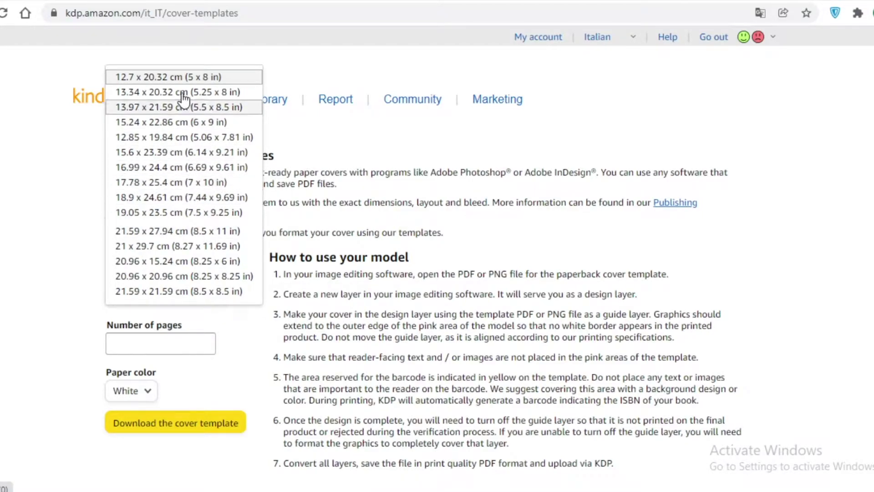
pyautogui.click(212, 123)
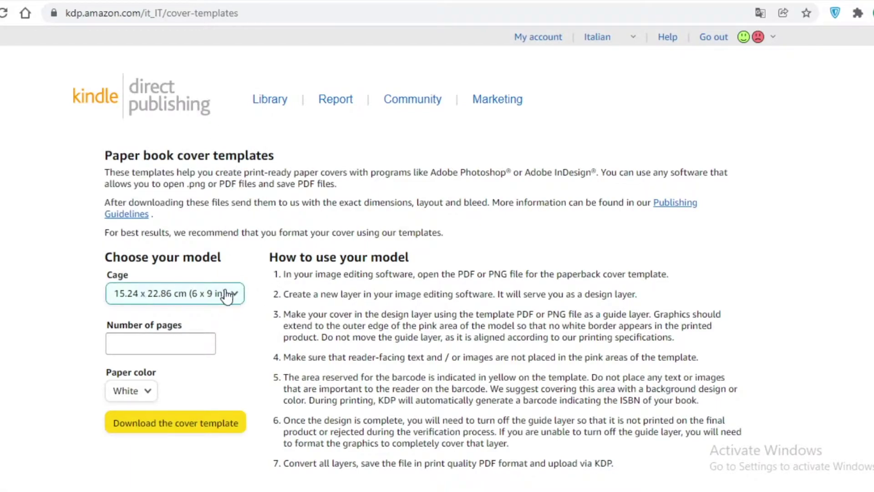
pyautogui.click(188, 347)
pyautogui.write('12')
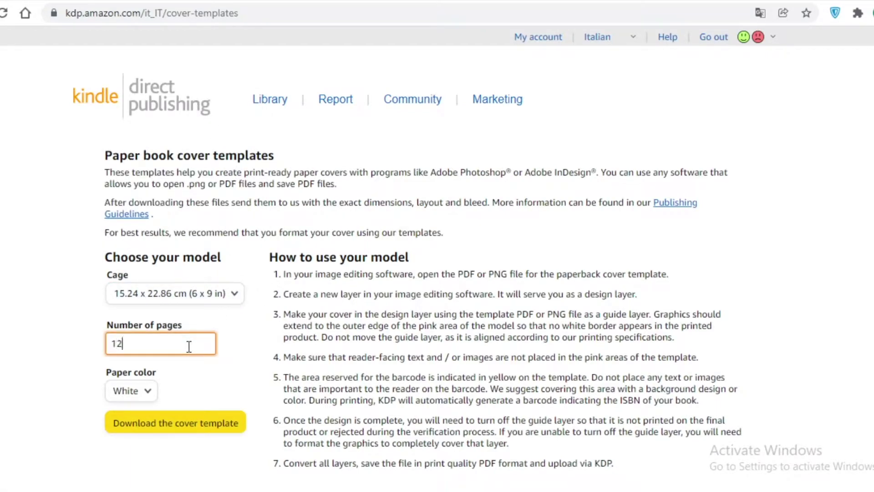
pyautogui.write('0')
pyautogui.click(154, 434)
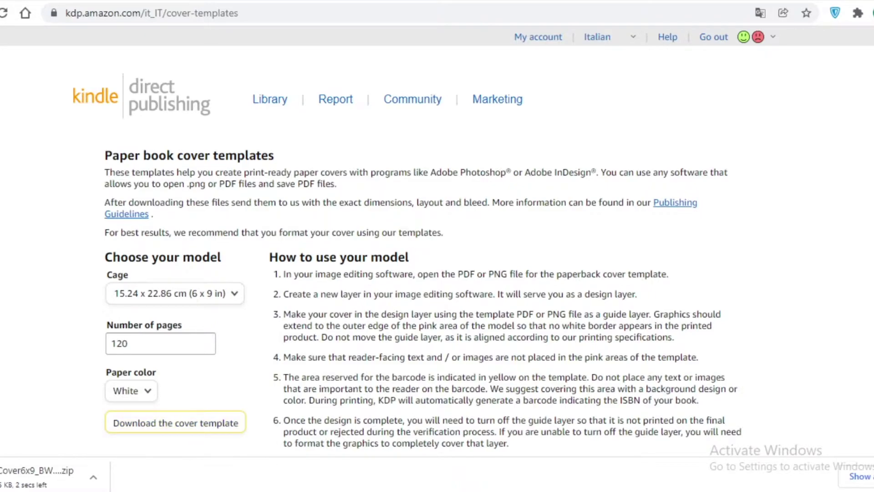
pyautogui.click(424, 2)
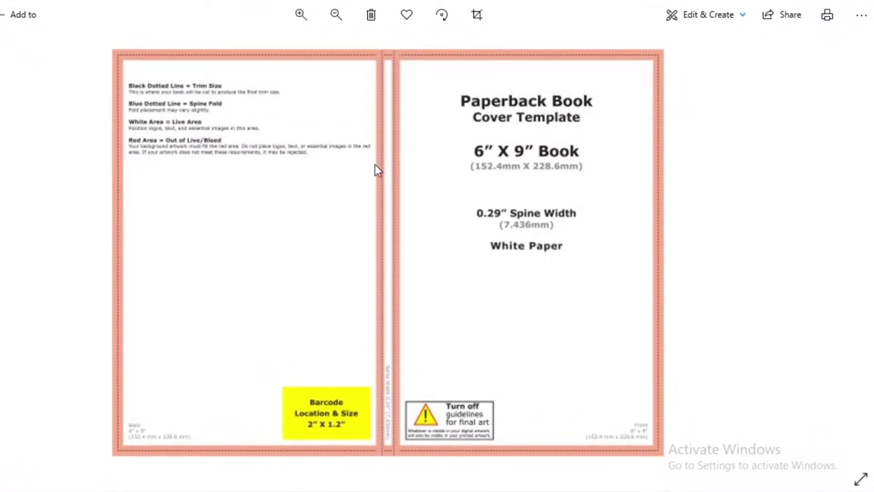
pyautogui.scroll(-2, 373, 162)
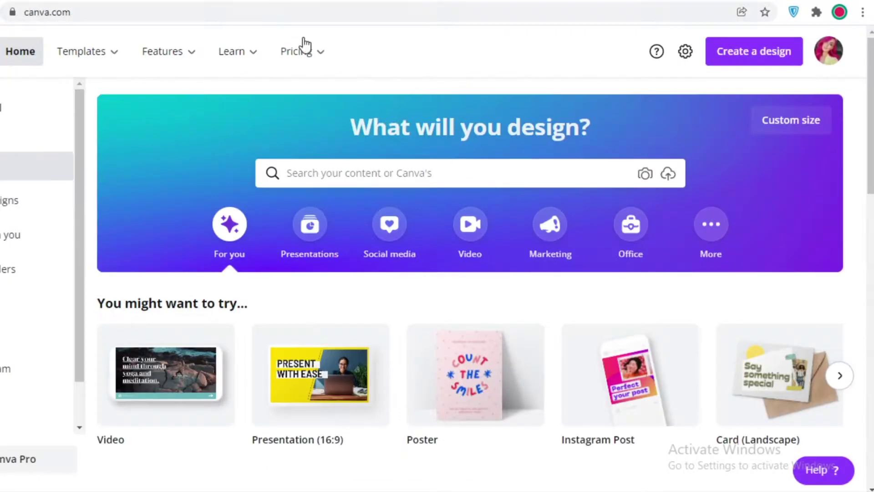
# Switch to Canva and start a custom-size design with inches as the unit.
pyautogui.moveTo(302, 45)
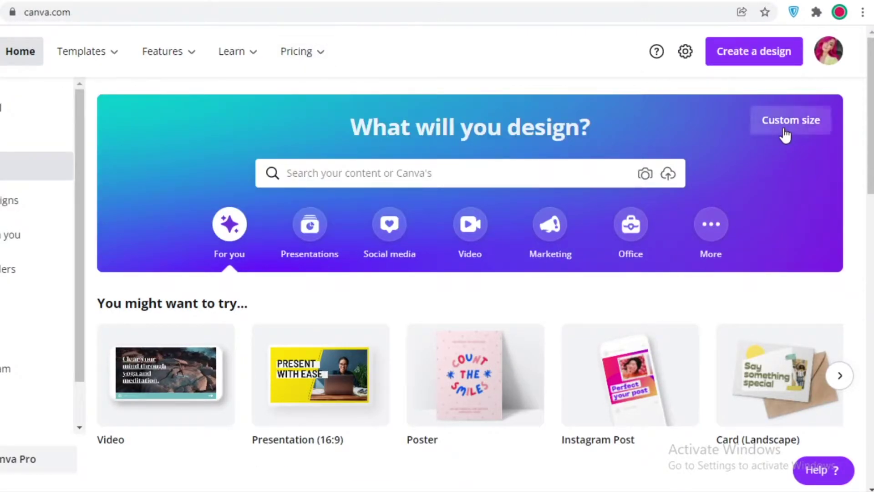
pyautogui.click(785, 134)
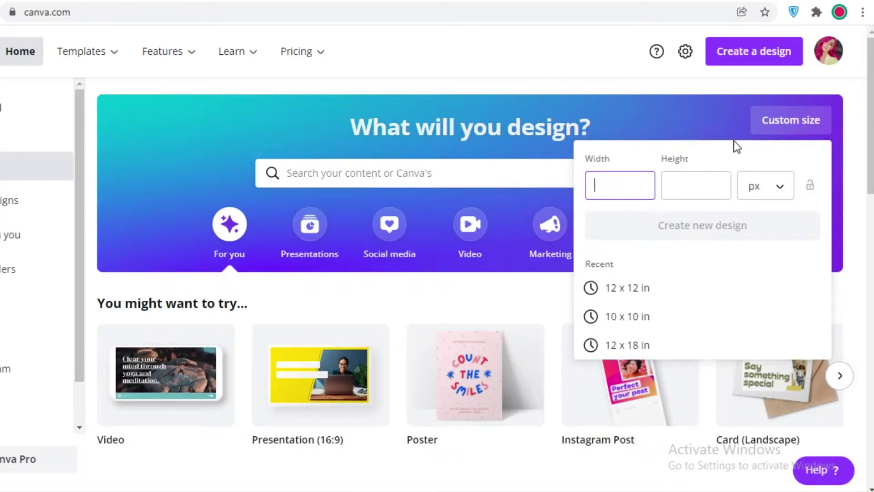
pyautogui.click(768, 191)
pyautogui.click(777, 122)
pyautogui.click(777, 122)
pyautogui.click(776, 121)
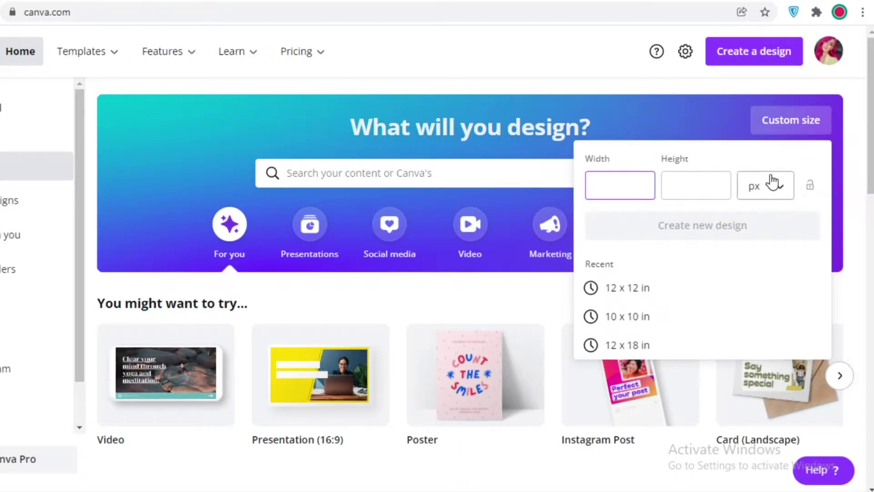
pyautogui.click(773, 182)
pyautogui.click(762, 214)
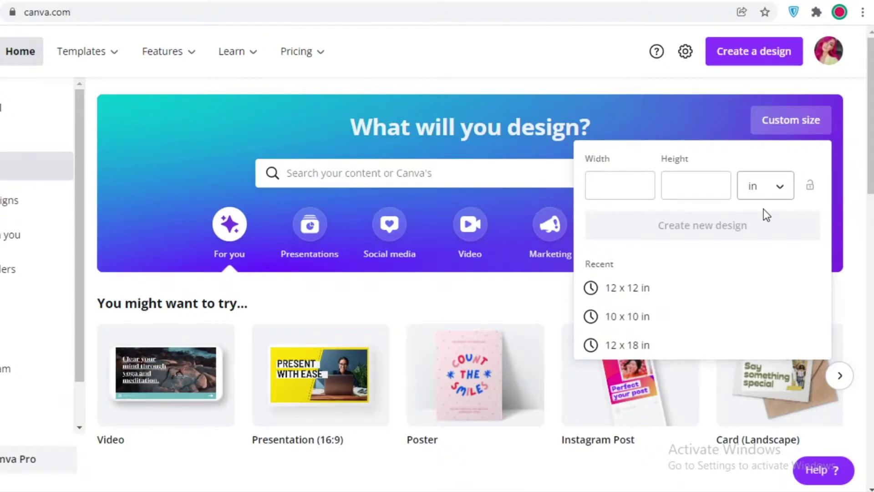
pyautogui.click(606, 187)
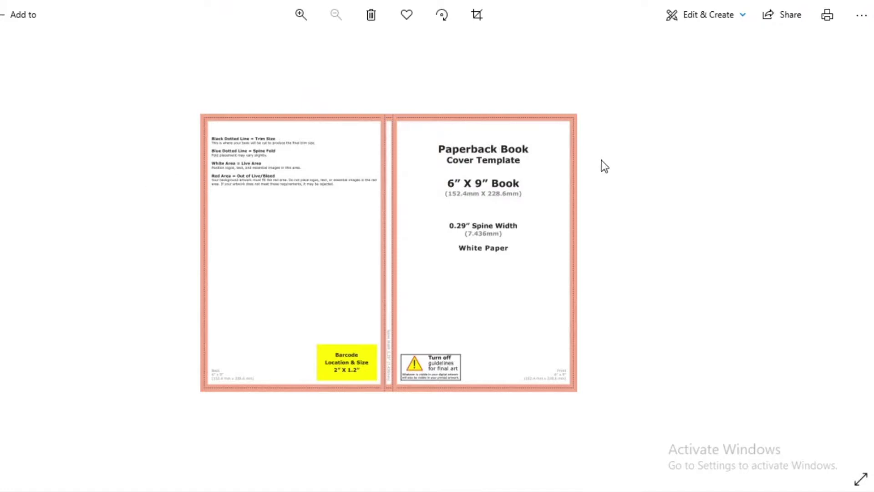
# Examine the trim size, spine width and bleed areas on the downloaded cover template image.
pyautogui.scroll(1, 246, 211)
pyautogui.scroll(1, 248, 212)
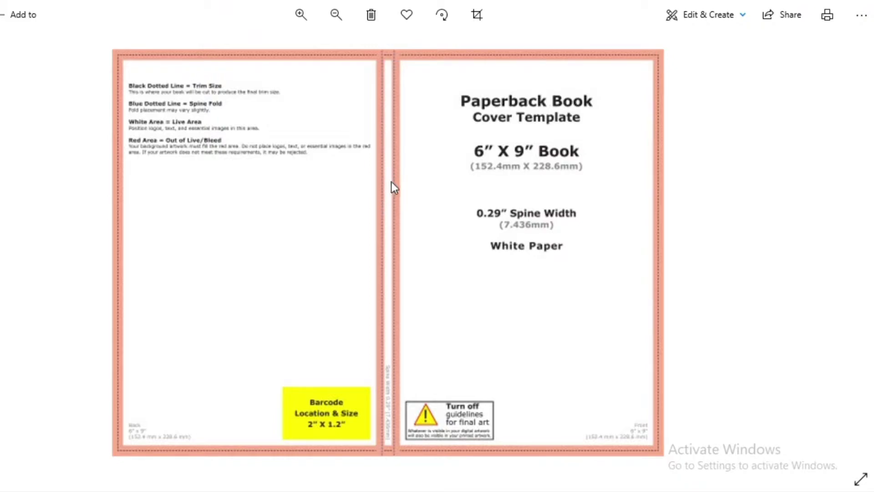
pyautogui.scroll(-2, 478, 228)
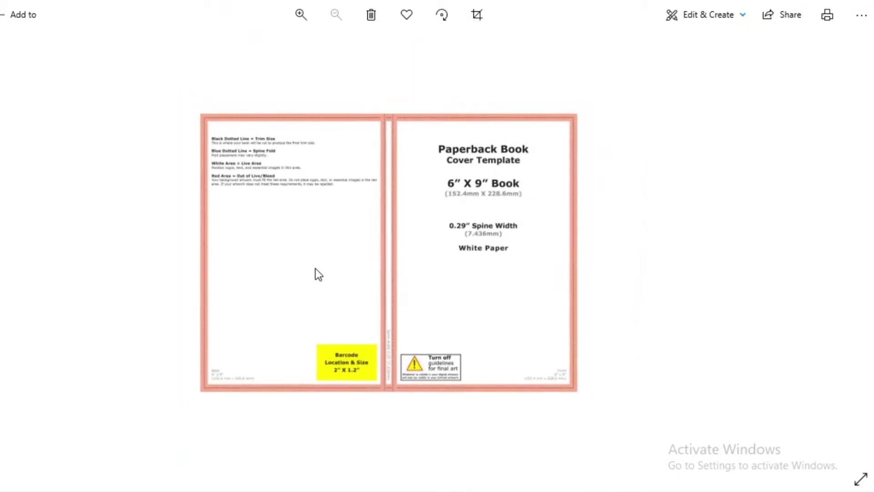
pyautogui.scroll(1, 395, 291)
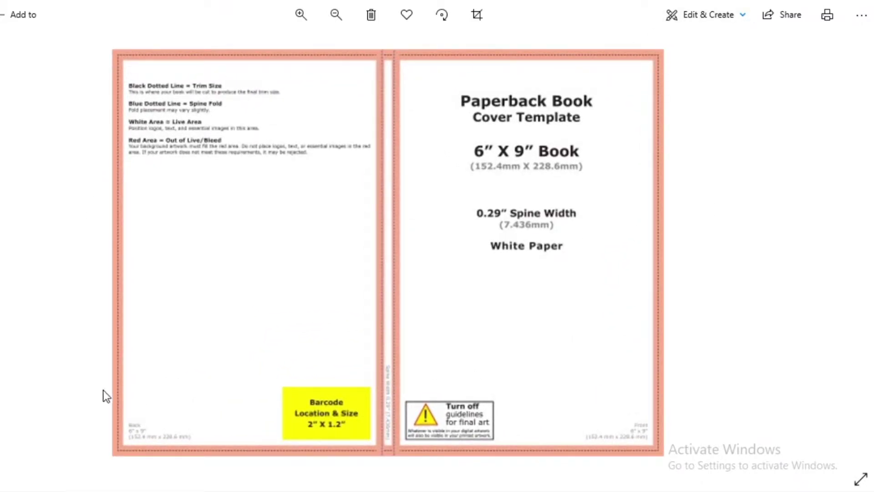
pyautogui.scroll(-1, 188, 458)
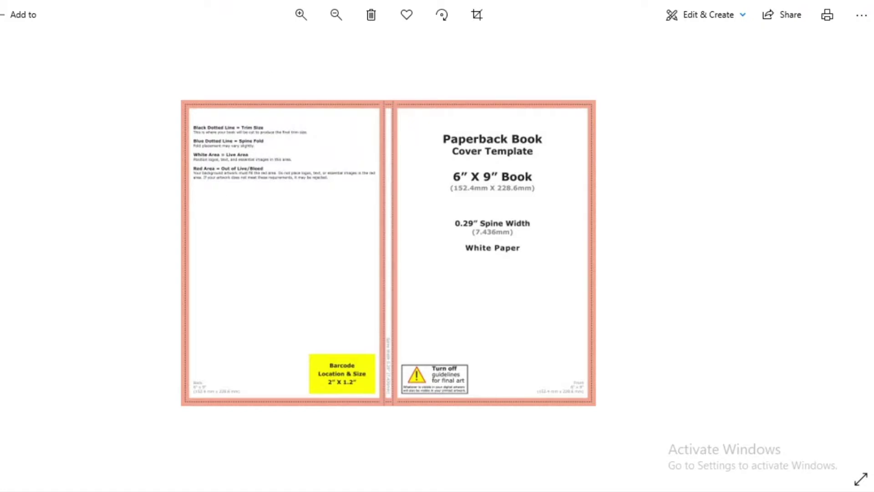
pyautogui.hotkey('ctrl', '+')
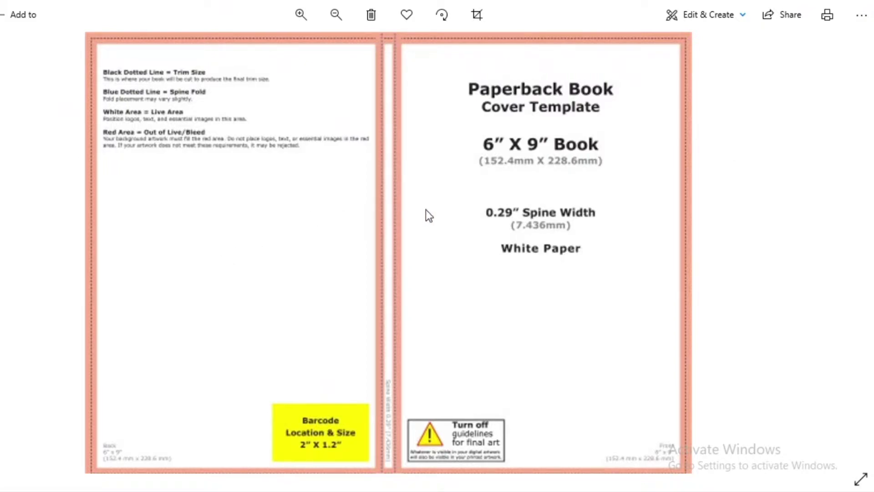
pyautogui.scroll(-1, 426, 212)
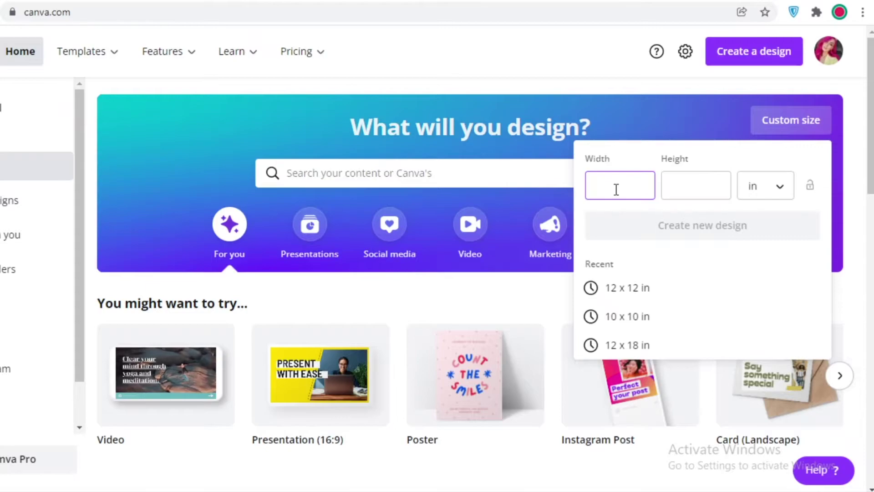
# Create the new Canva design at 12.54 in wide by 9.25 in high with the aspect ratio locked.
pyautogui.write('12')
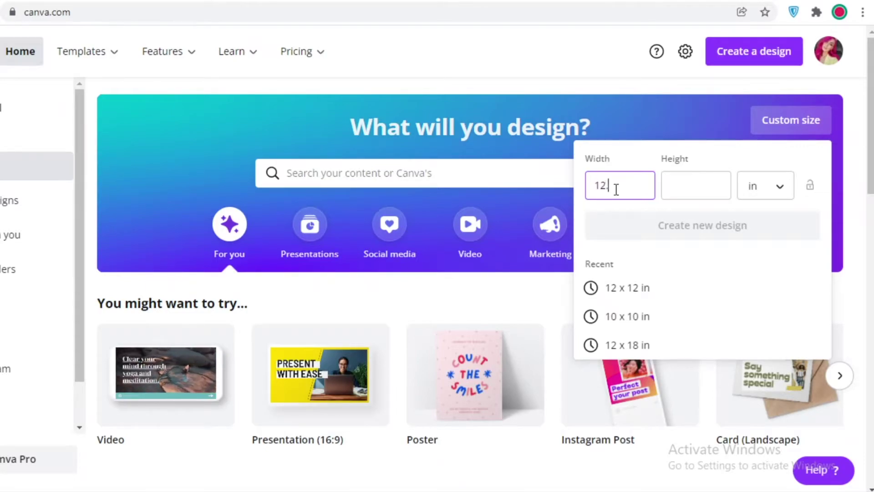
pyautogui.write('.54')
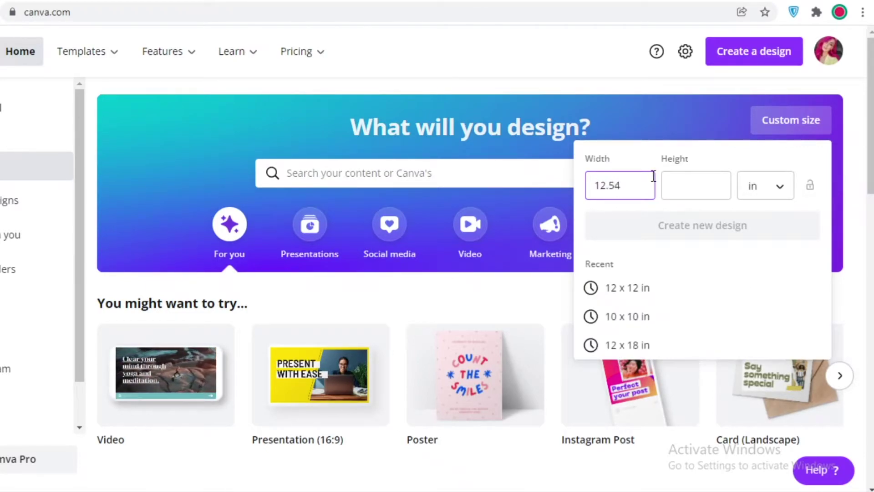
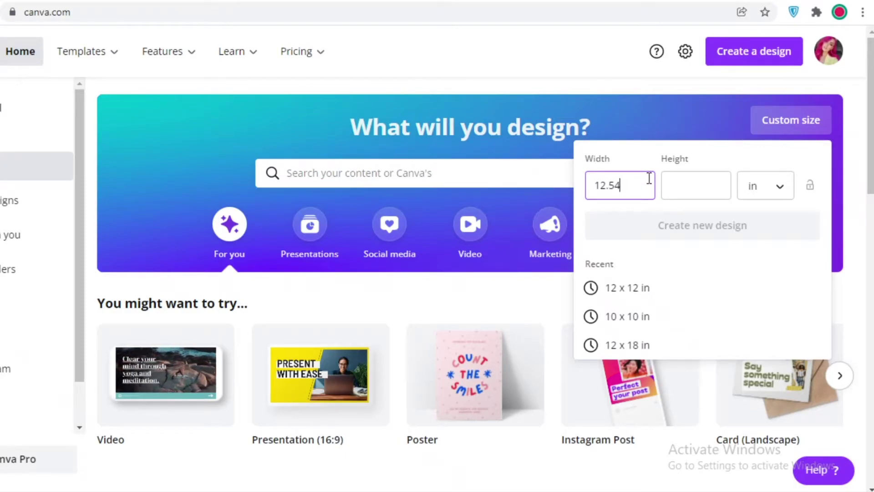
pyautogui.click(673, 188)
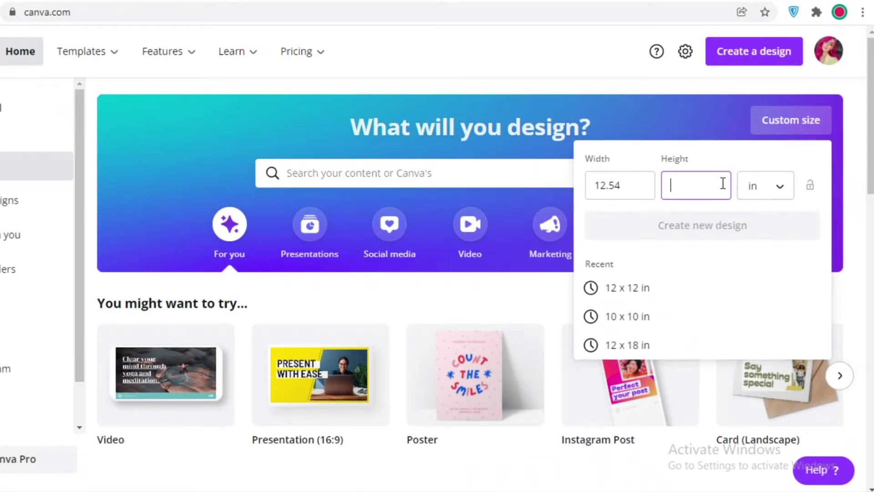
pyautogui.write('9.25')
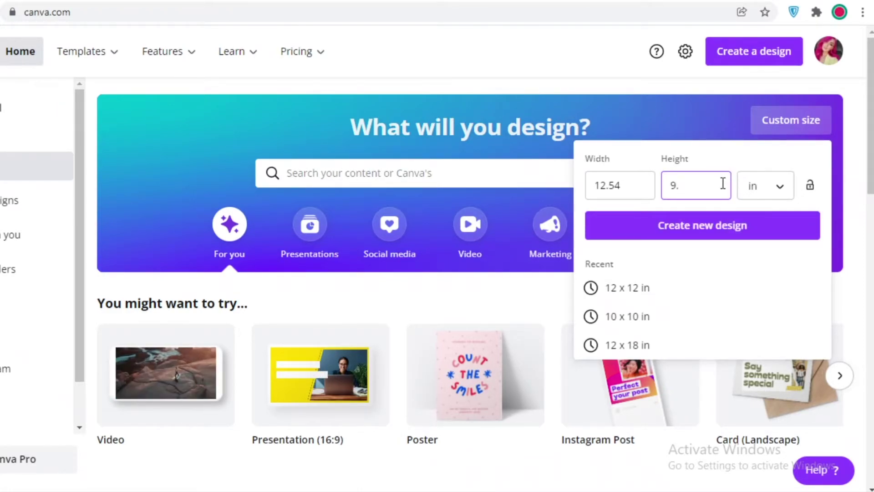
pyautogui.click(810, 191)
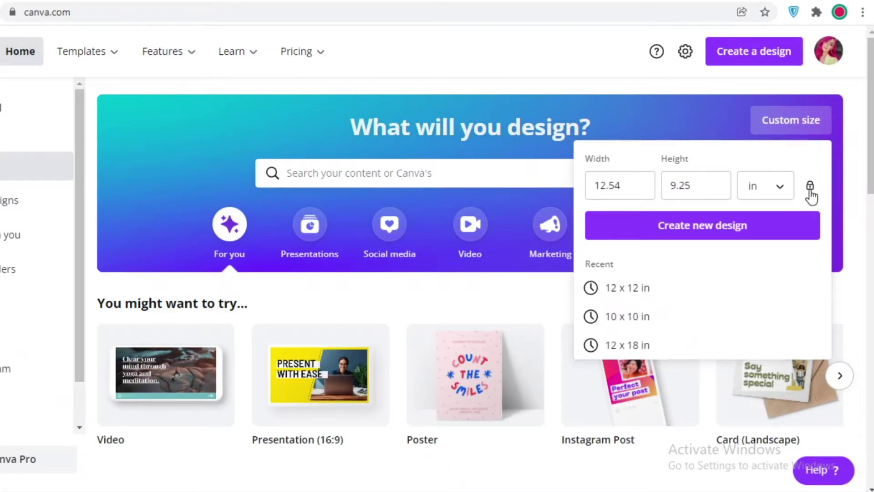
pyautogui.click(690, 230)
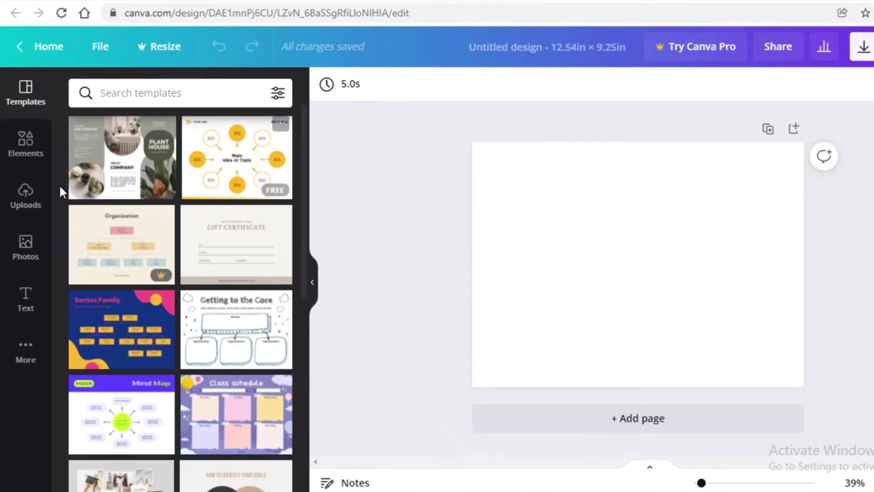
# Upload the cover template image 6x9_BW_130 (1) from the Downloads folder.
pyautogui.click(33, 193)
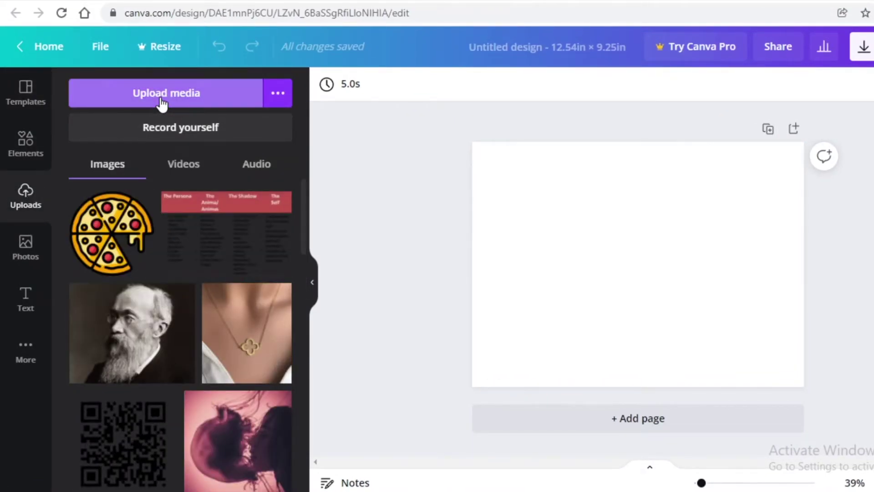
pyautogui.click(161, 97)
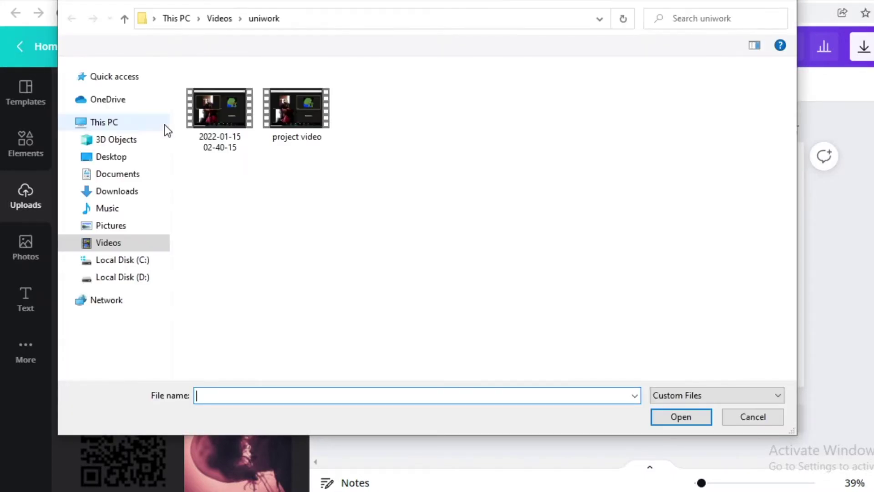
pyautogui.click(109, 225)
pyautogui.click(95, 196)
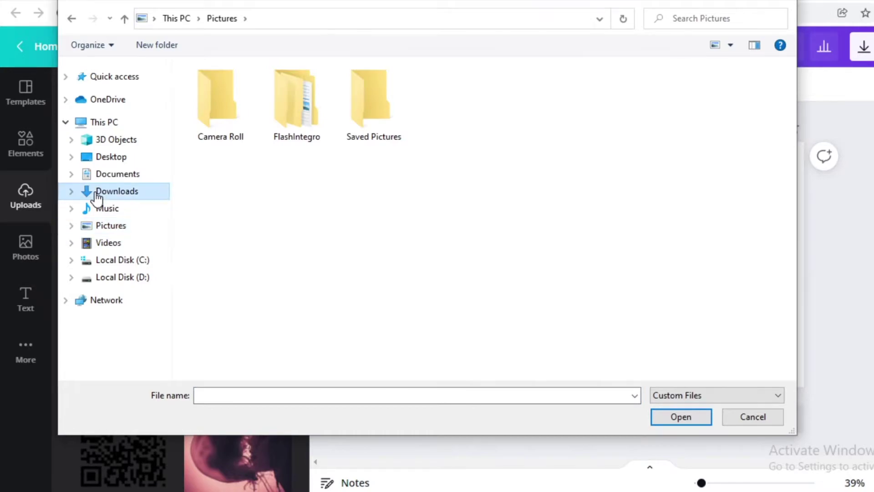
pyautogui.click(232, 119)
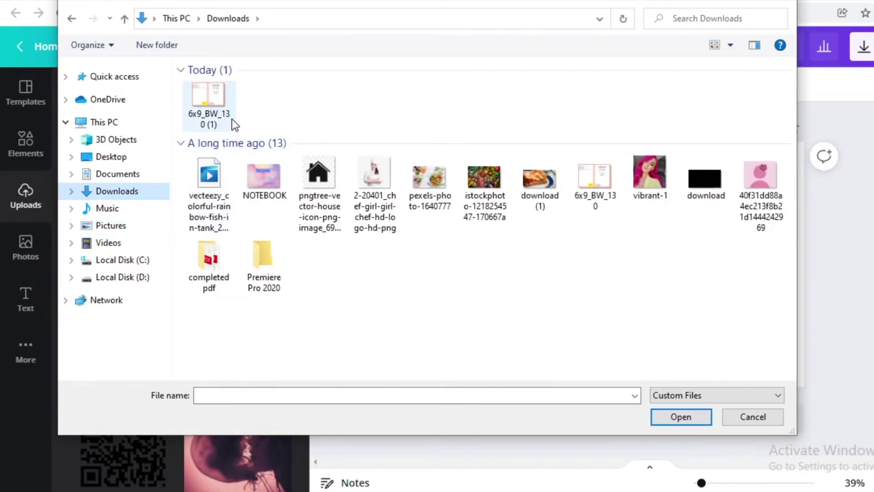
pyautogui.click(676, 419)
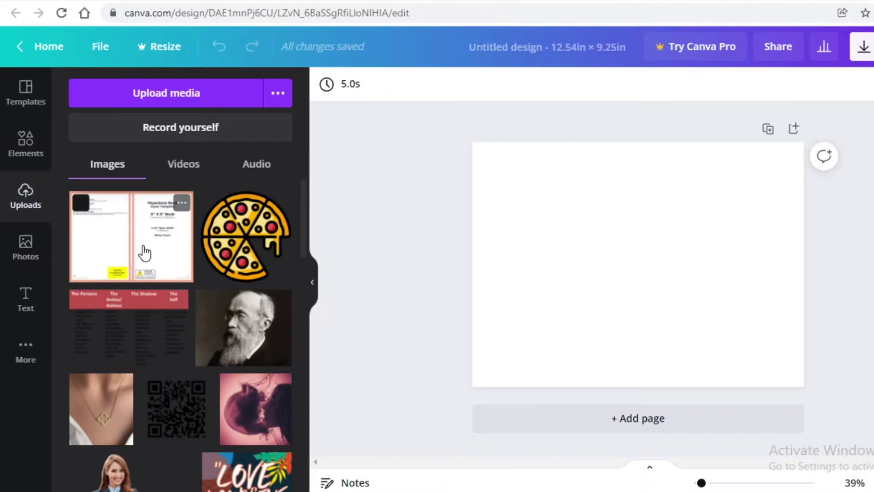
# Place the uploaded cover template on the blank page and enlarge it to fill the whole page.
pyautogui.click(107, 224)
pyautogui.moveTo(673, 207); pyautogui.dragTo(751, 151)
pyautogui.moveTo(619, 274); pyautogui.dragTo(455, 360)
pyautogui.click(455, 361)
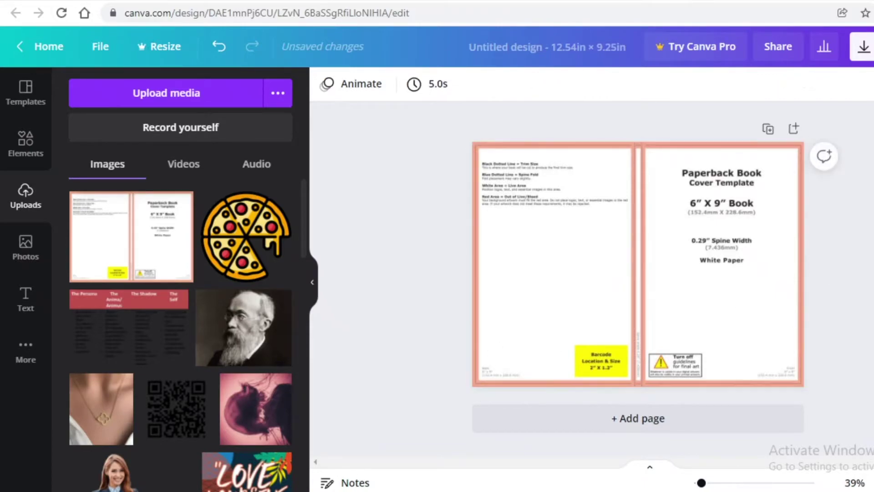
pyautogui.click(690, 212)
pyautogui.moveTo(693, 214); pyautogui.dragTo(697, 209)
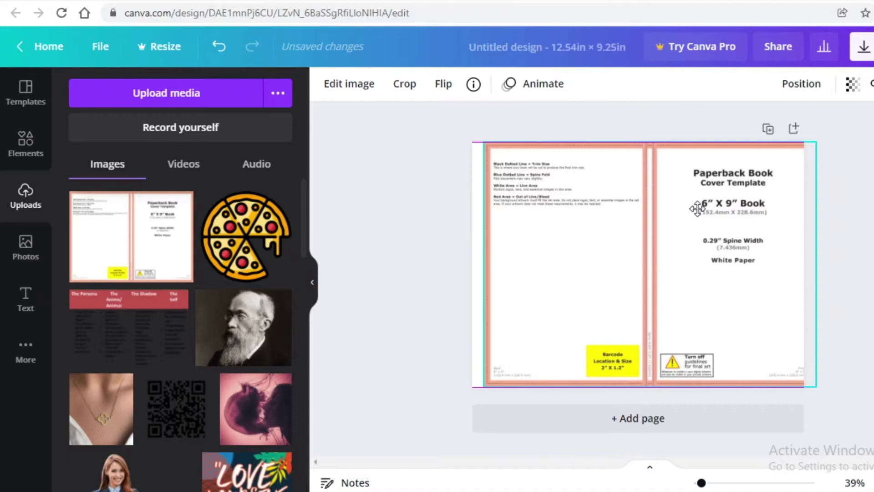
pyautogui.moveTo(698, 209)
pyautogui.mouseDown()
pyautogui.moveTo(688, 205)
pyautogui.moveTo(692, 214)
pyautogui.mouseUp()
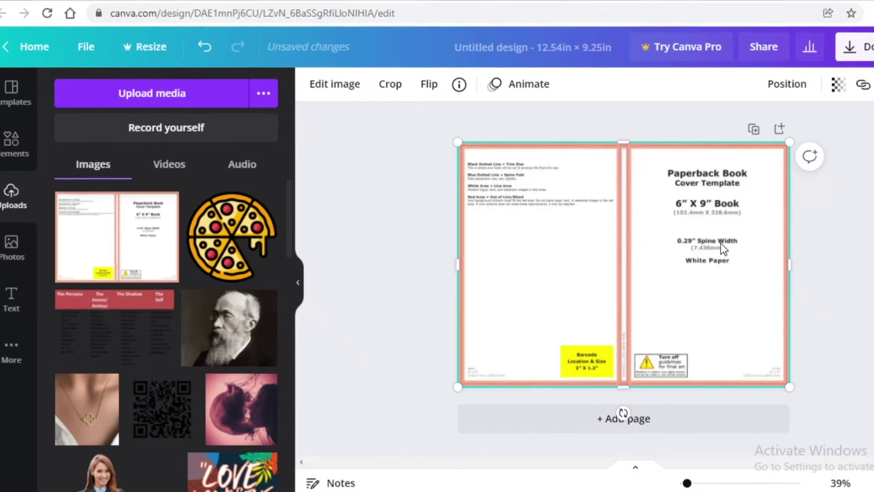
pyautogui.scroll(-5, 661, 213)
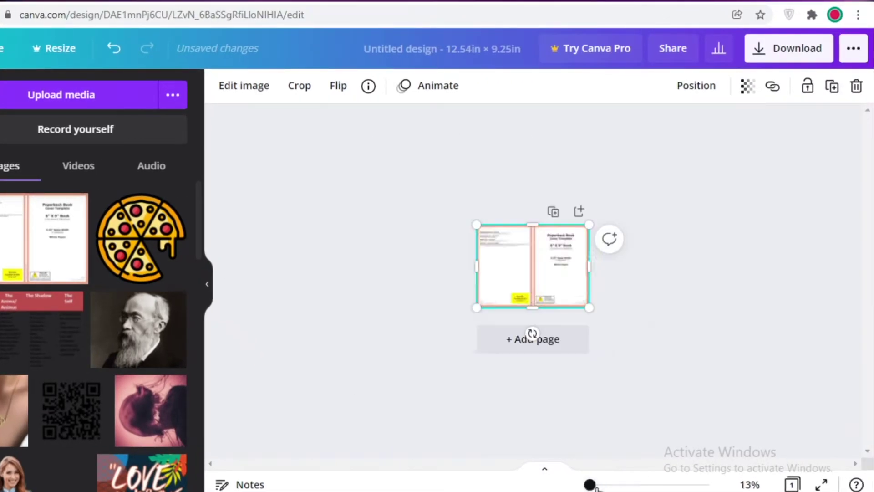
pyautogui.scroll(8, 662, 212)
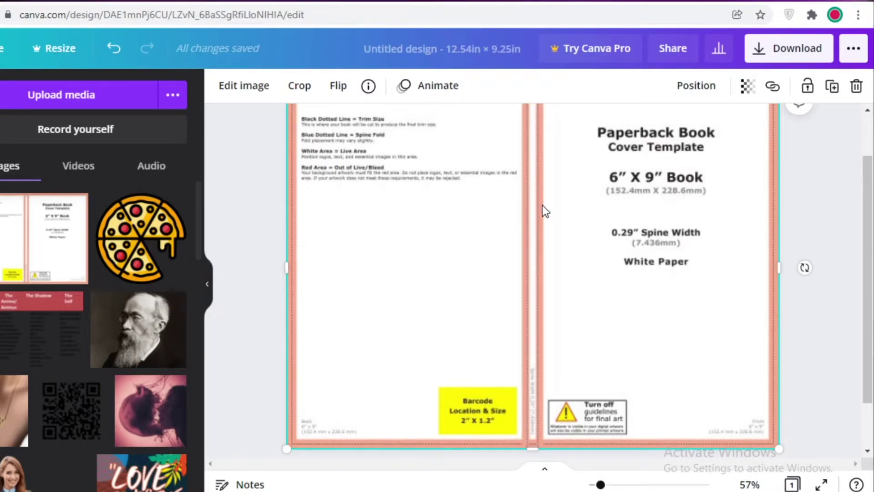
pyautogui.scroll(-3, 533, 294)
pyautogui.scroll(3, 547, 374)
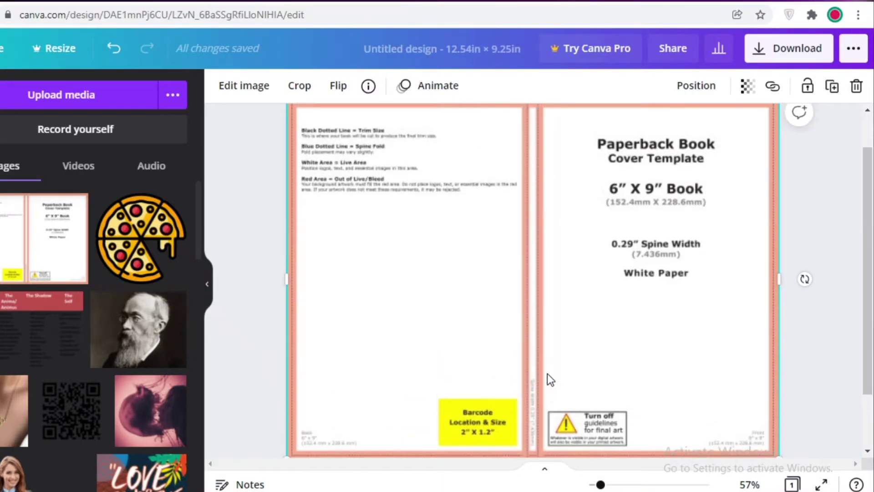
# Set the cover template image's transparency to 35 and lock the image in place.
pyautogui.moveTo(601, 485); pyautogui.dragTo(597, 485)
pyautogui.click(856, 226)
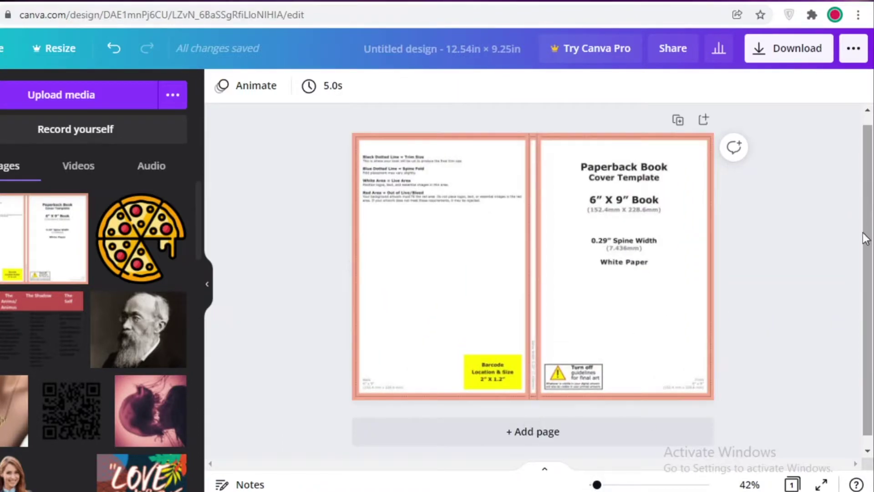
pyautogui.click(535, 218)
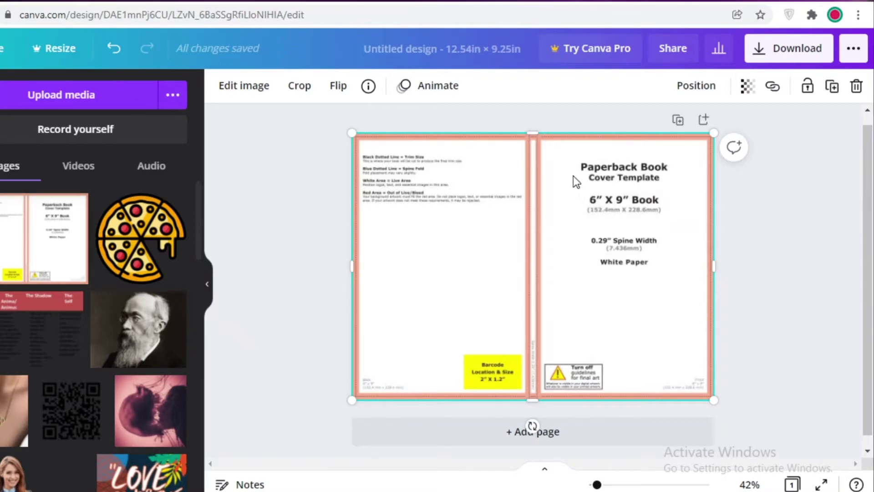
pyautogui.click(748, 86)
pyautogui.moveTo(700, 129); pyautogui.dragTo(644, 137)
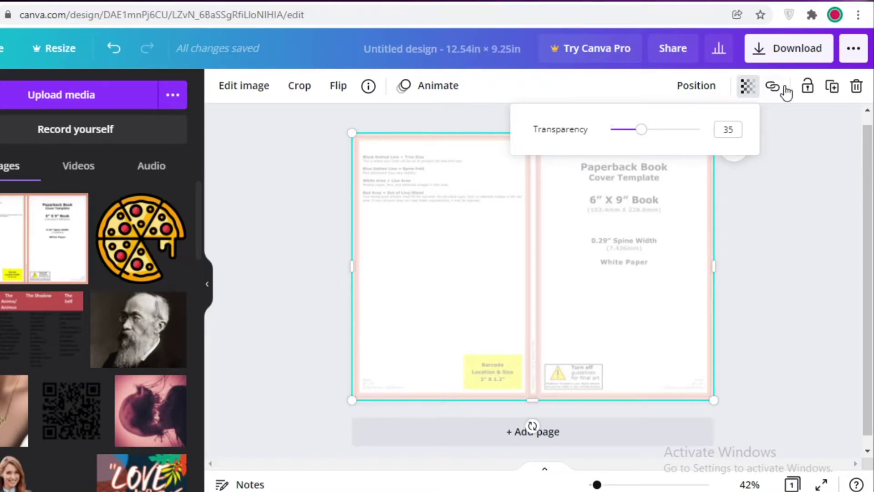
pyautogui.click(807, 87)
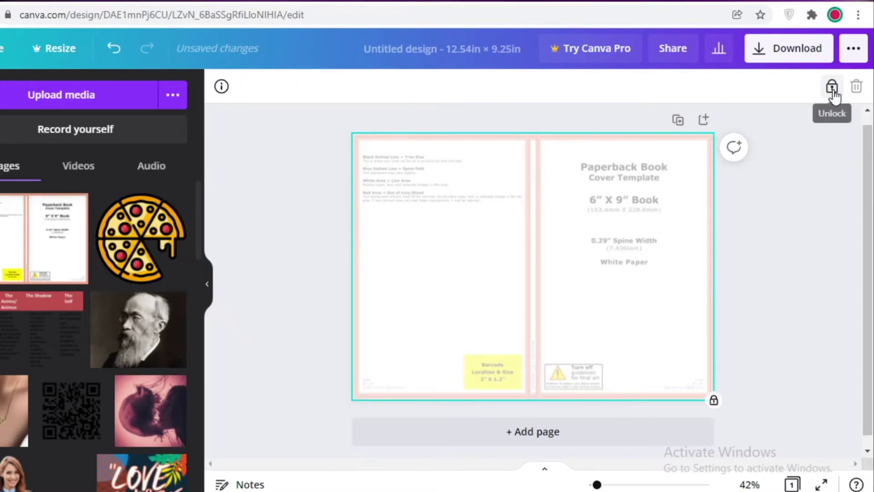
pyautogui.click(556, 251)
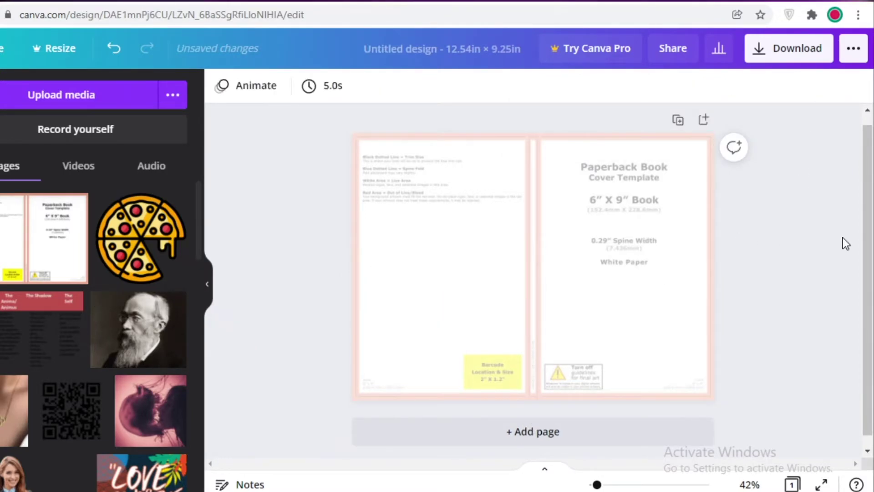
# Search the elements library for "floral background" and limit the results to graphics.
pyautogui.moveTo(596, 485); pyautogui.dragTo(600, 486)
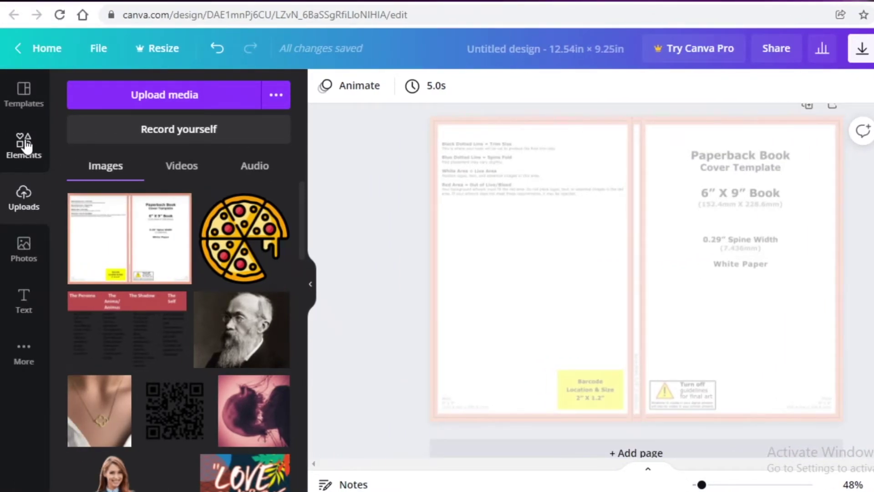
pyautogui.click(26, 145)
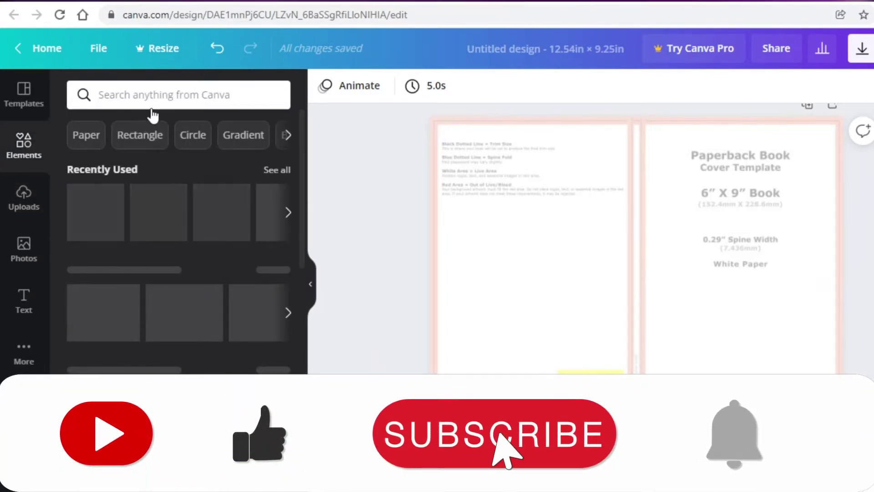
pyautogui.click(164, 91)
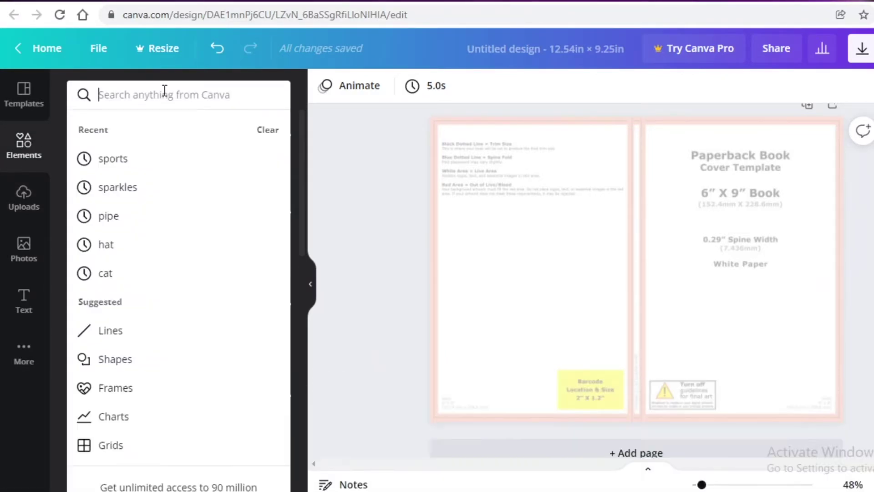
pyautogui.write('flor')
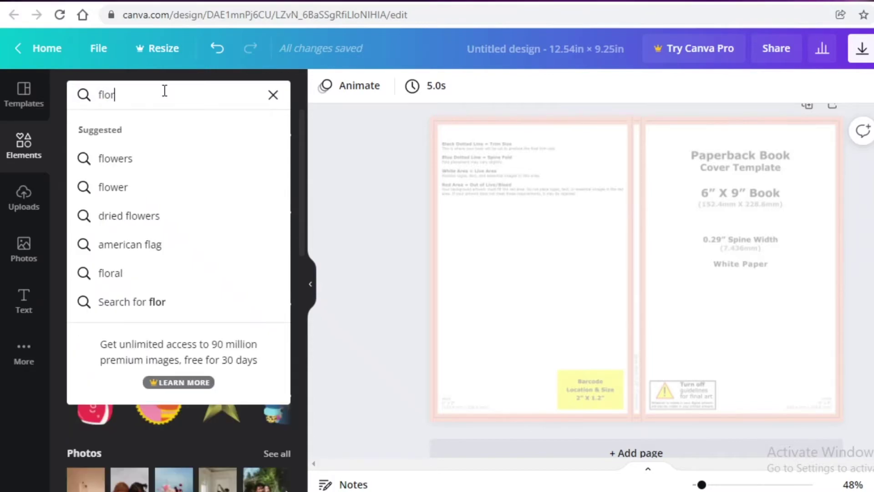
pyautogui.write('al background')
pyautogui.press('Return')
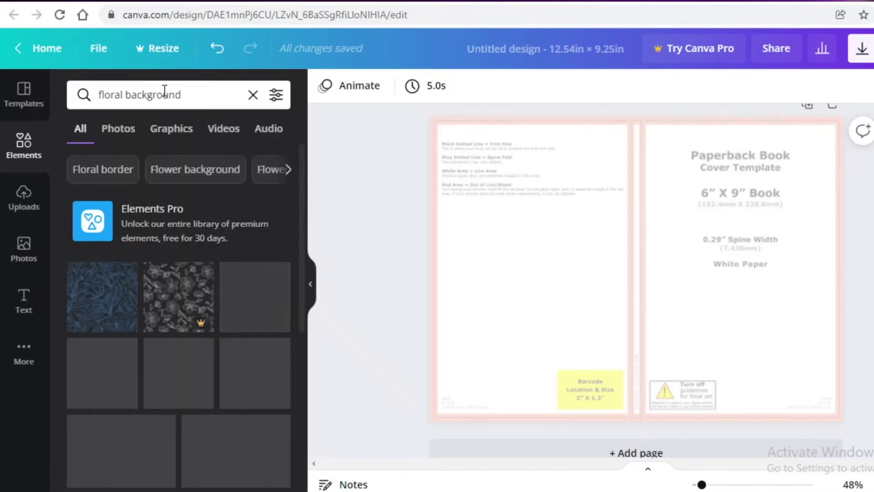
pyautogui.scroll(-3, 185, 234)
pyautogui.scroll(1, 94, 238)
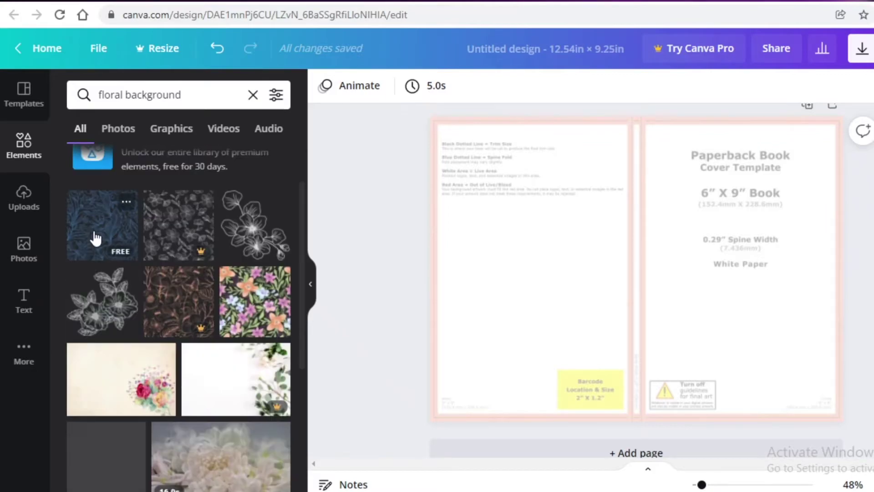
pyautogui.scroll(-4, 103, 250)
pyautogui.scroll(5, 113, 260)
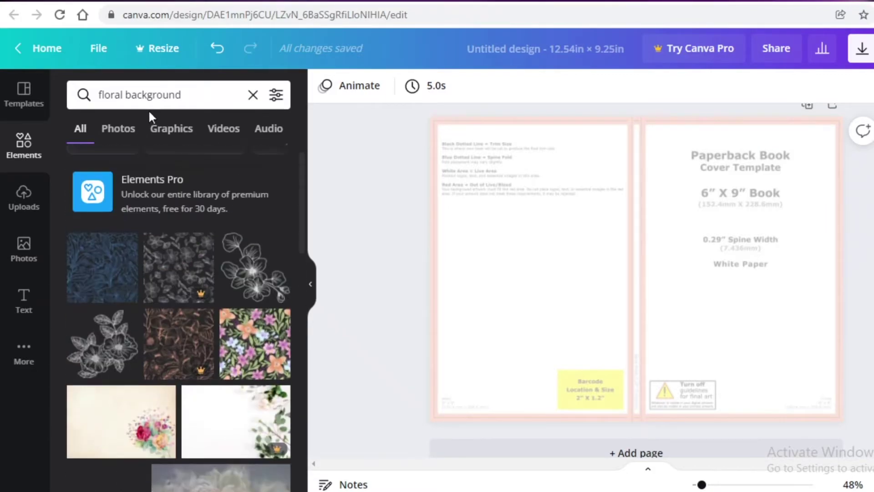
pyautogui.click(168, 132)
pyautogui.scroll(-3, 181, 243)
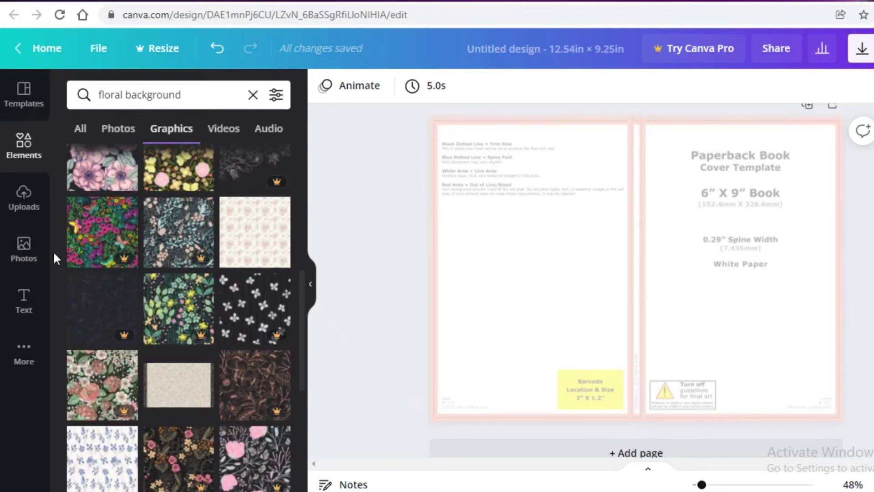
# Try the pink-and-yellow flower pattern graphic on the page, then remove it.
pyautogui.scroll(-1, 320, 264)
pyautogui.scroll(-6, 191, 364)
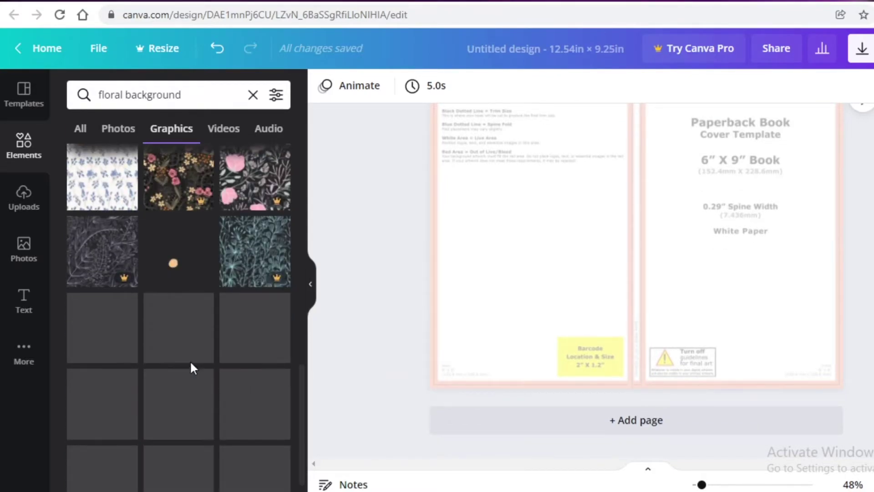
pyautogui.click(170, 187)
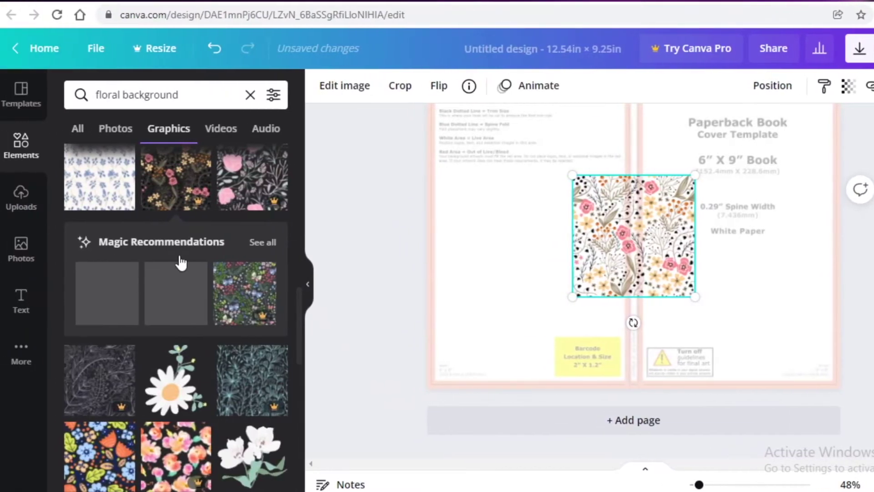
pyautogui.press('Delete')
# Find the peach background graphic with blue flowers among the floral results and add it to the page.
pyautogui.scroll(-5, 110, 278)
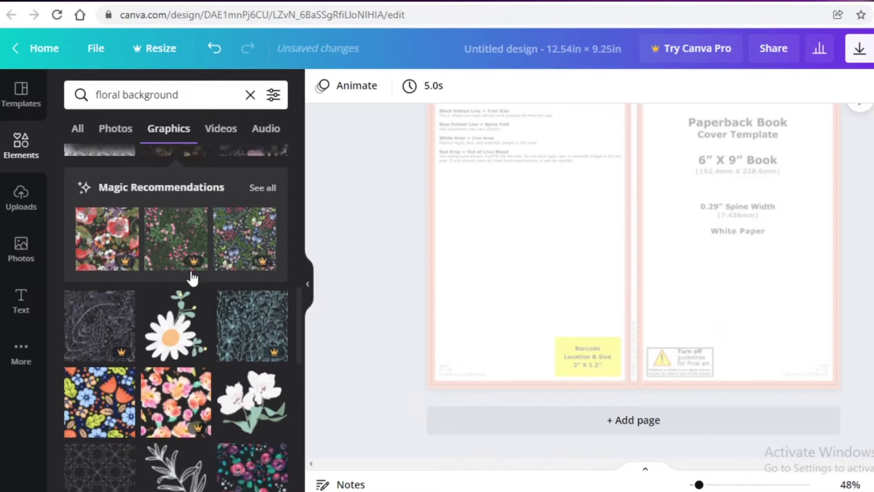
pyautogui.scroll(-3, 117, 289)
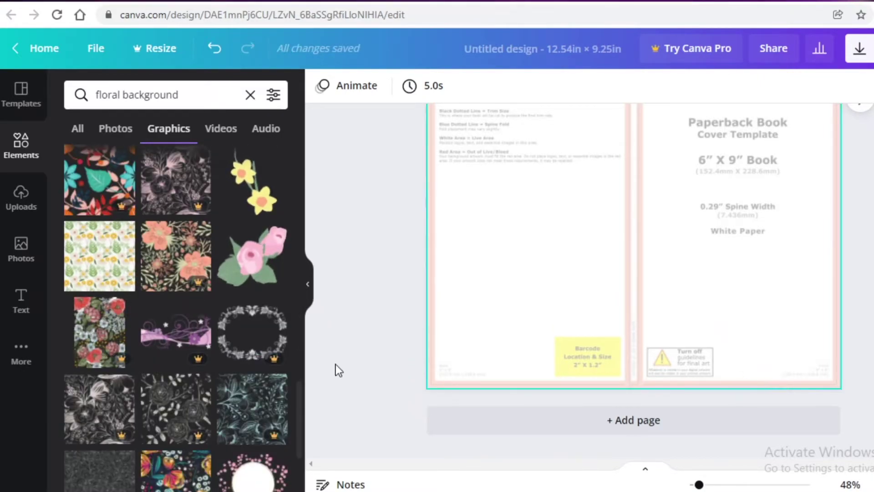
pyautogui.scroll(-5, 161, 433)
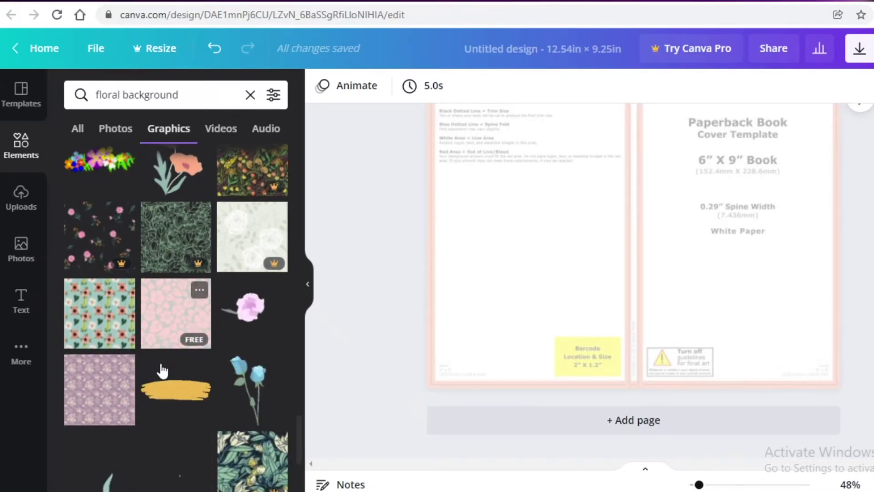
pyautogui.scroll(-3, 165, 365)
pyautogui.scroll(-2, 146, 409)
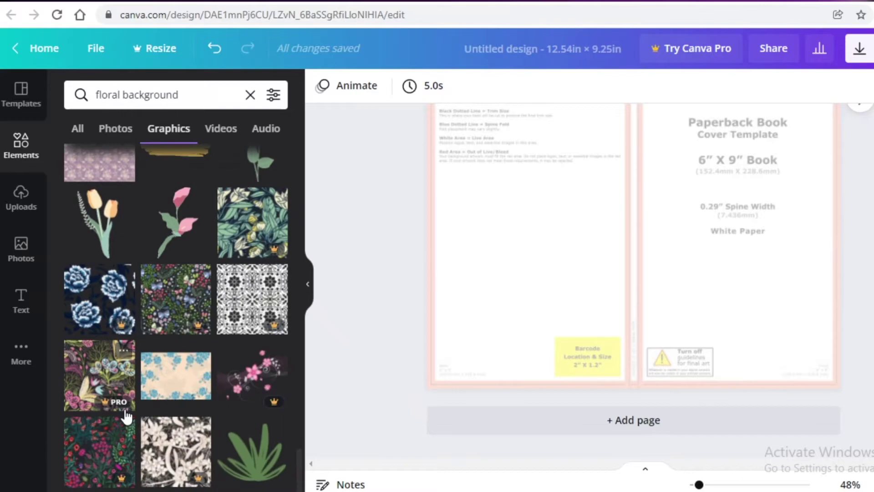
pyautogui.click(169, 382)
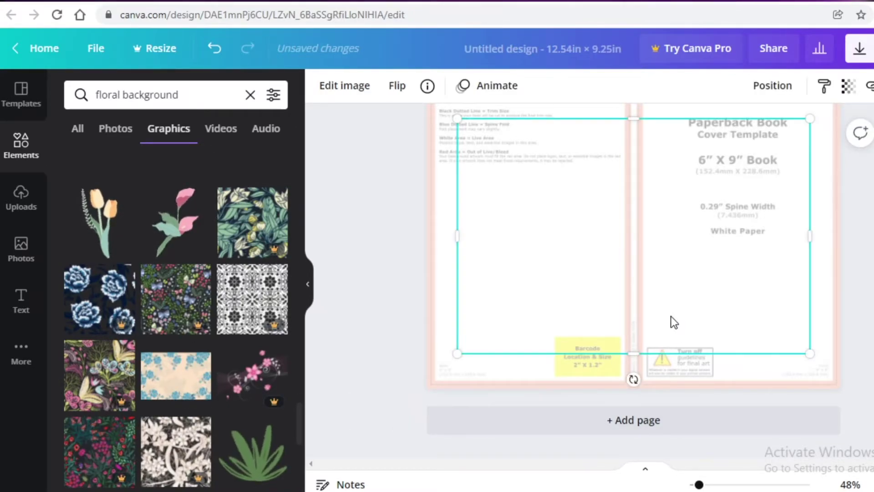
pyautogui.scroll(1, 637, 317)
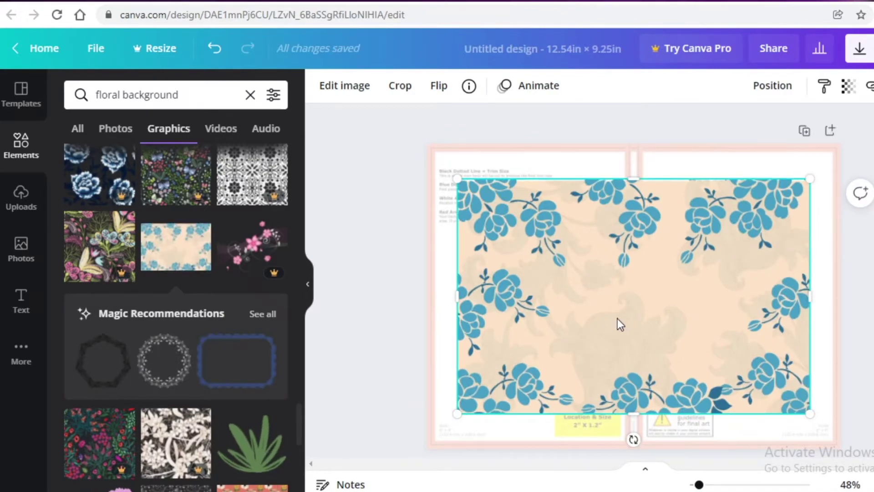
pyautogui.click(615, 315)
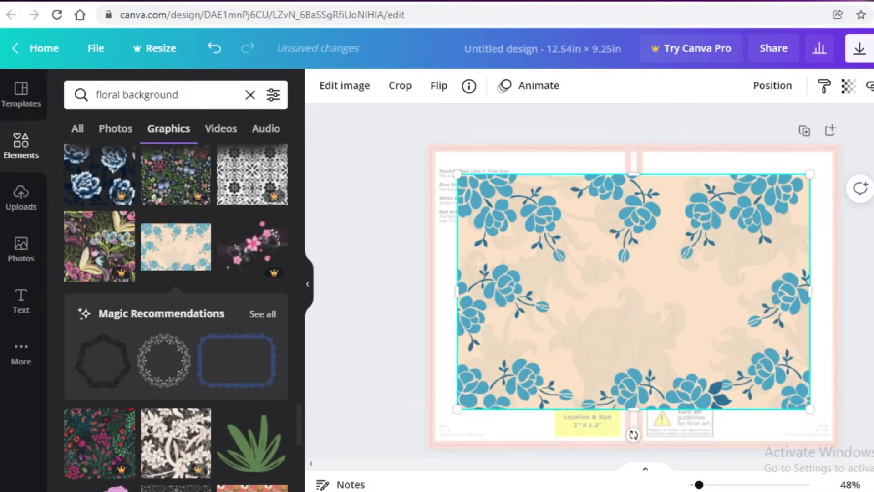
# Make the blue-flower background semi-transparent and enlarge it over the cover template.
pyautogui.click(848, 85)
pyautogui.moveTo(804, 137); pyautogui.dragTo(753, 137)
pyautogui.moveTo(707, 254); pyautogui.dragTo(690, 219)
pyautogui.moveTo(782, 377); pyautogui.dragTo(867, 436)
pyautogui.moveTo(673, 287); pyautogui.dragTo(648, 290)
pyautogui.moveTo(750, 296); pyautogui.dragTo(760, 298)
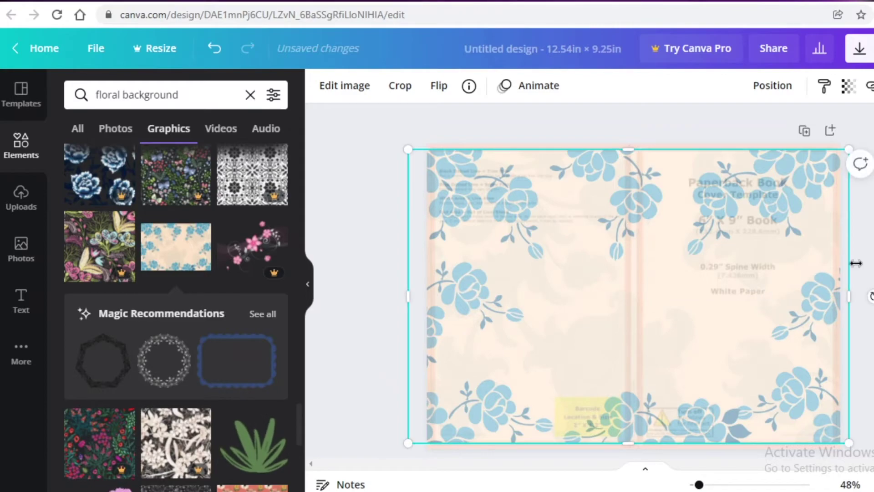
# Extend and reposition the blue-flower background until it covers the whole page, and place it behind the cover template.
pyautogui.moveTo(851, 144); pyautogui.dragTo(859, 137)
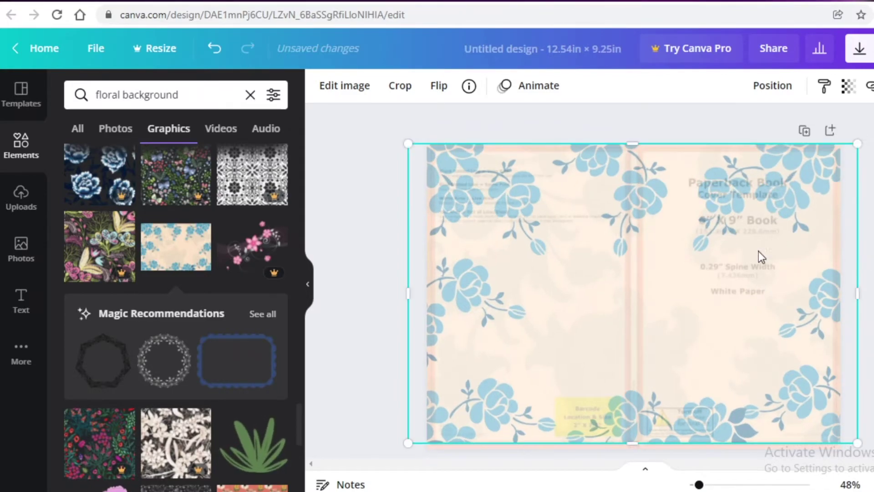
pyautogui.moveTo(719, 271); pyautogui.dragTo(724, 278)
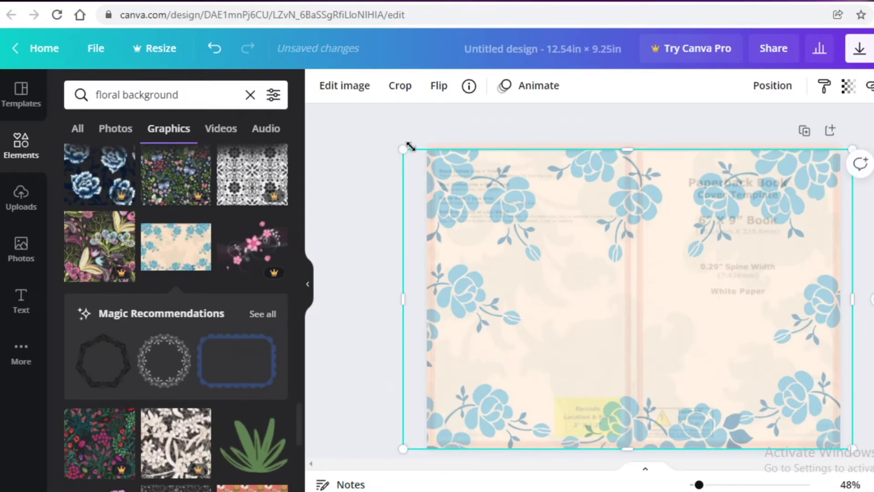
pyautogui.moveTo(411, 147); pyautogui.dragTo(382, 128)
pyautogui.moveTo(679, 275); pyautogui.dragTo(686, 279)
pyautogui.press('Escape')
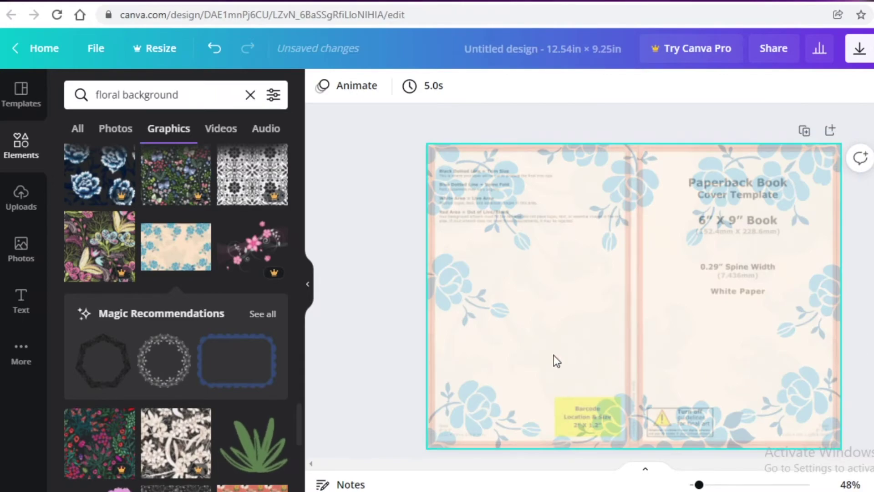
pyautogui.click(490, 342)
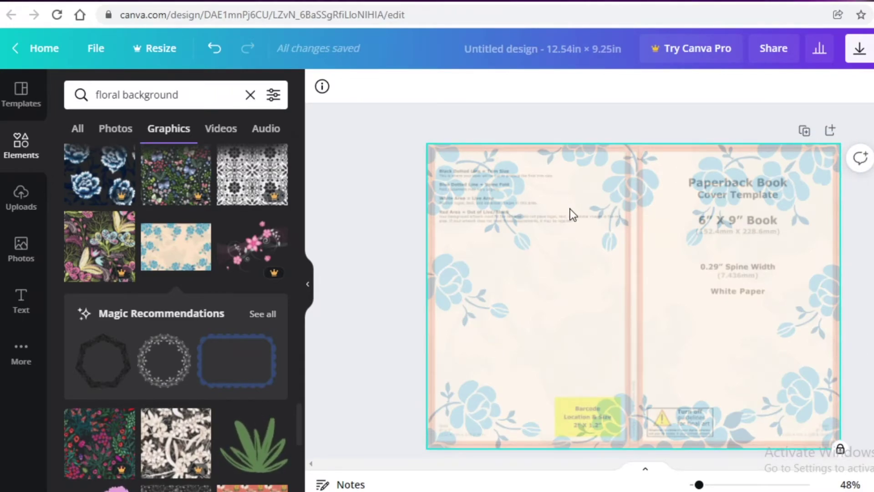
pyautogui.click(850, 247)
pyautogui.click(739, 311)
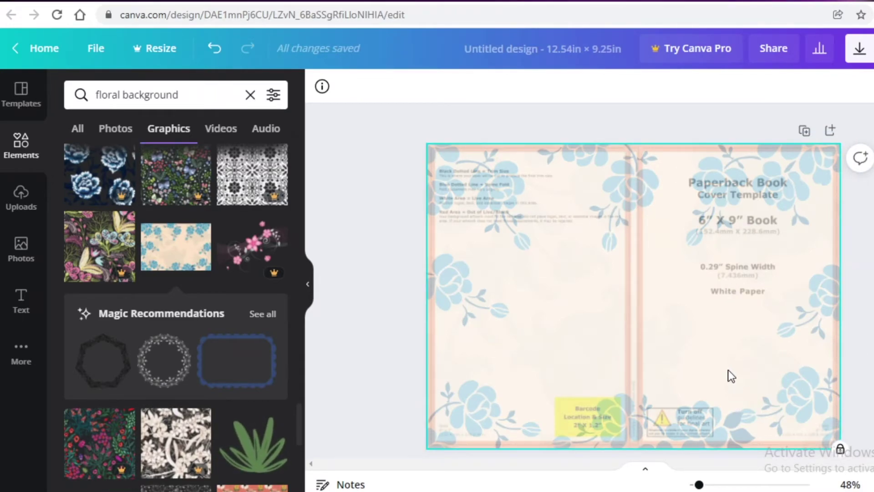
pyautogui.press('Escape')
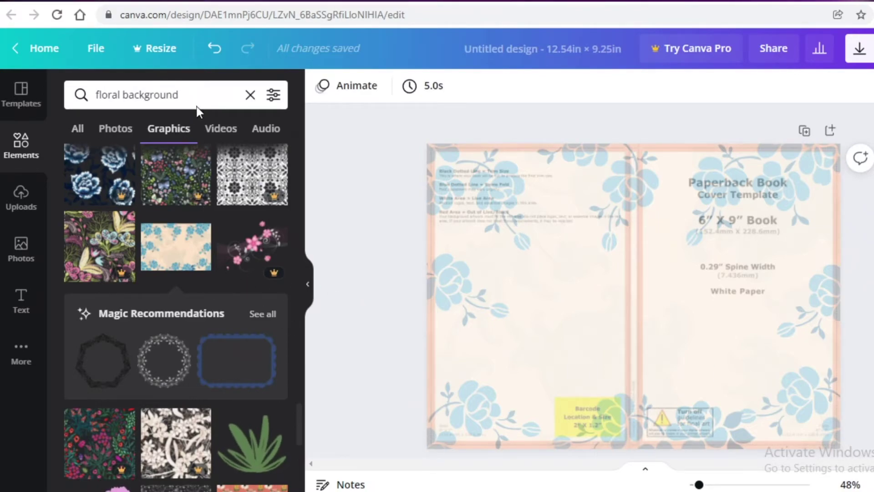
# Search the elements library for "flower" and limit the results to graphics.
pyautogui.click(6, 148)
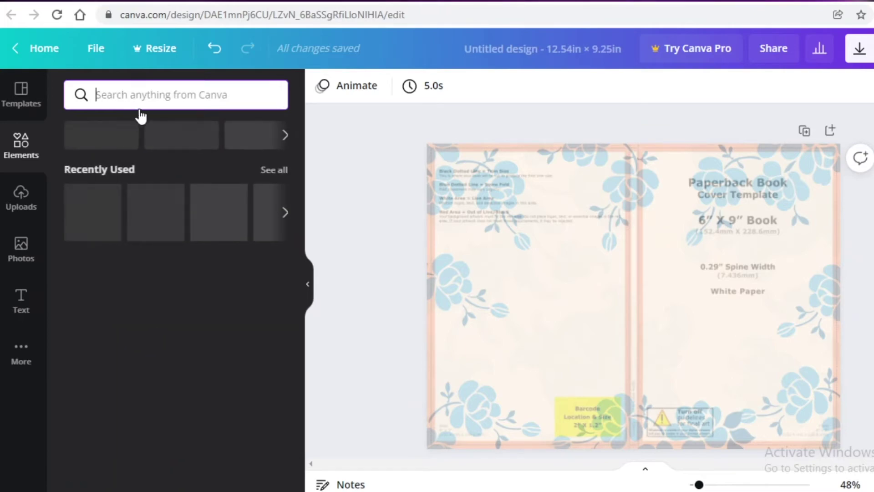
pyautogui.write('flower')
pyautogui.press('Return')
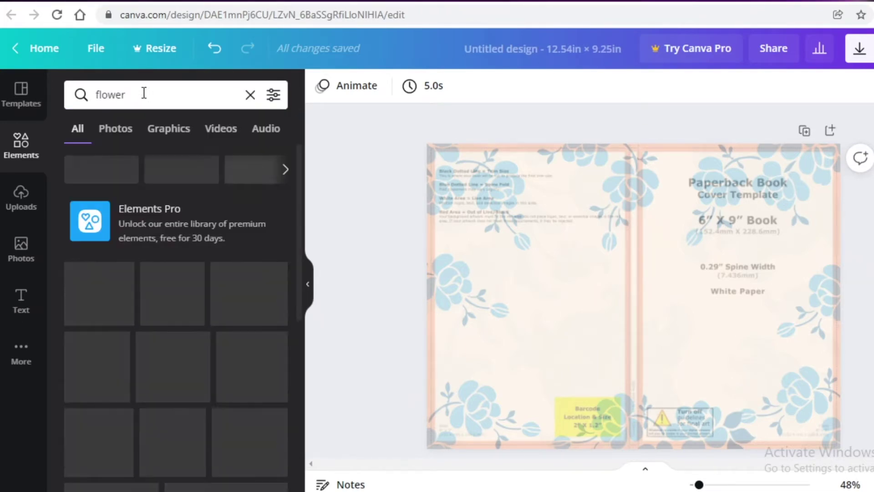
pyautogui.click(163, 130)
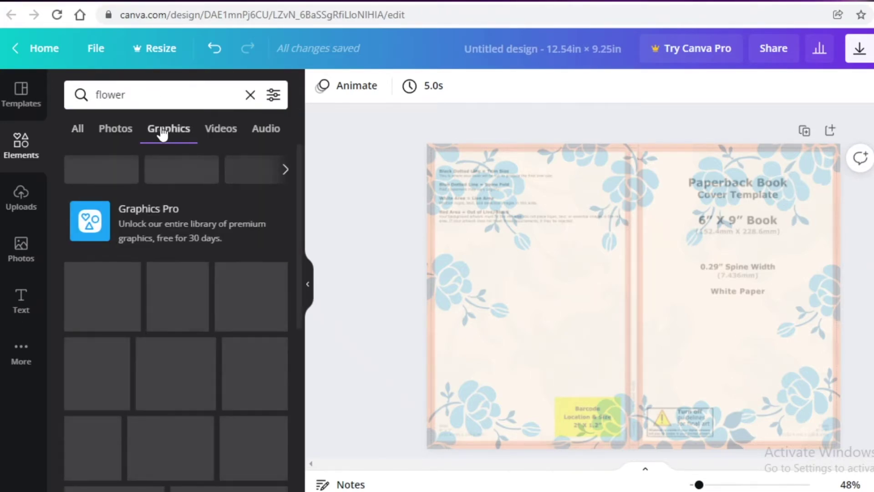
pyautogui.scroll(-2, 126, 365)
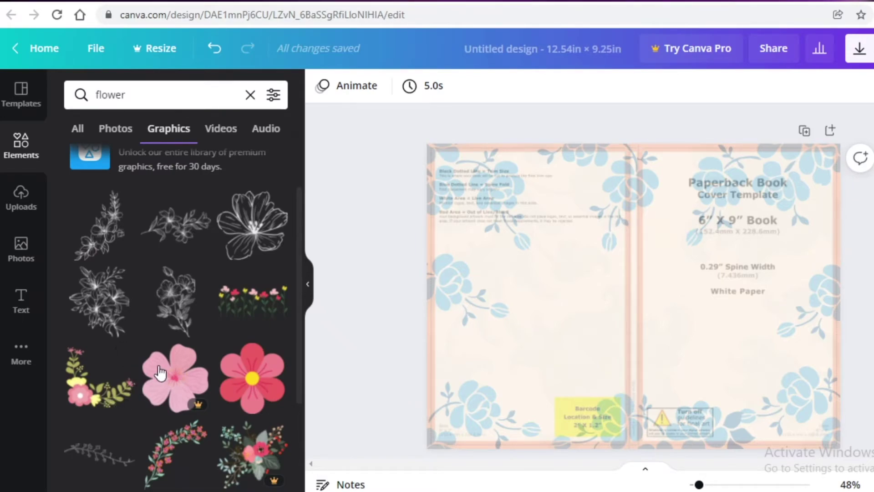
# Add the L-shaped pink-and-yellow flower corner graphic and shift it slightly toward the front cover.
pyautogui.click(93, 399)
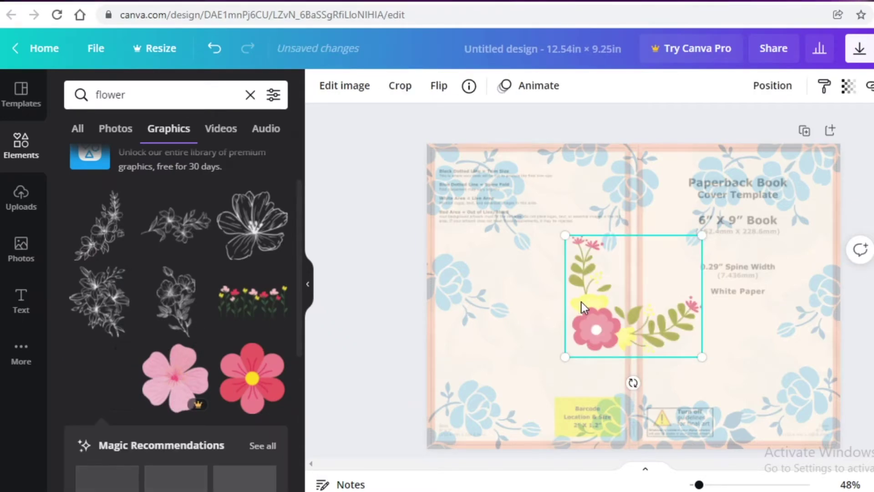
pyautogui.moveTo(616, 319); pyautogui.dragTo(650, 302)
pyautogui.scroll(-2, 183, 406)
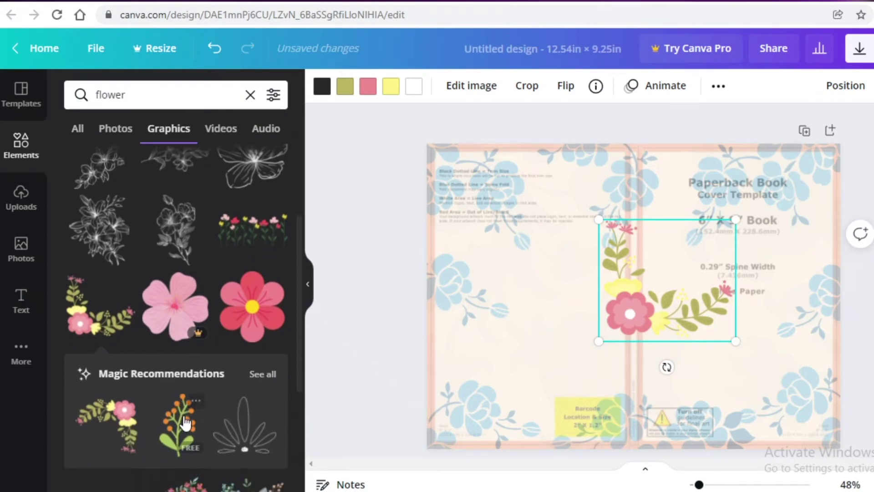
# Recolor the pink parts of the corner flower graphic blue and shrink the graphic.
pyautogui.click(368, 87)
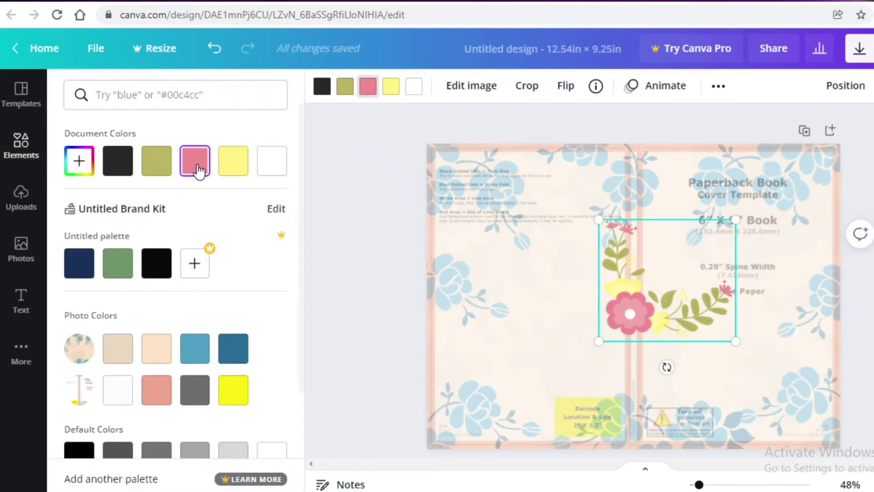
pyautogui.click(200, 353)
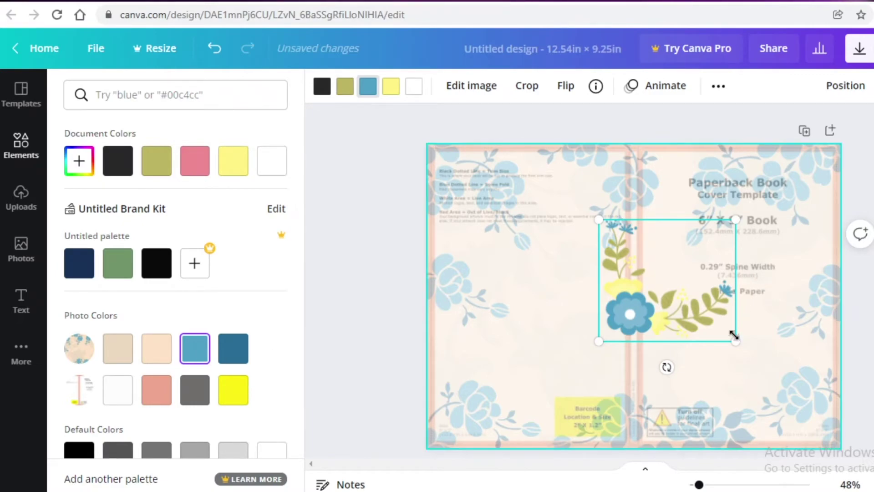
pyautogui.moveTo(700, 335); pyautogui.dragTo(626, 297)
# Rotate the blue flower corner graphic 90° and place it on the front cover at the start of the template's book-size text.
pyautogui.moveTo(614, 261); pyautogui.dragTo(674, 261)
pyautogui.moveTo(632, 247); pyautogui.dragTo(640, 220)
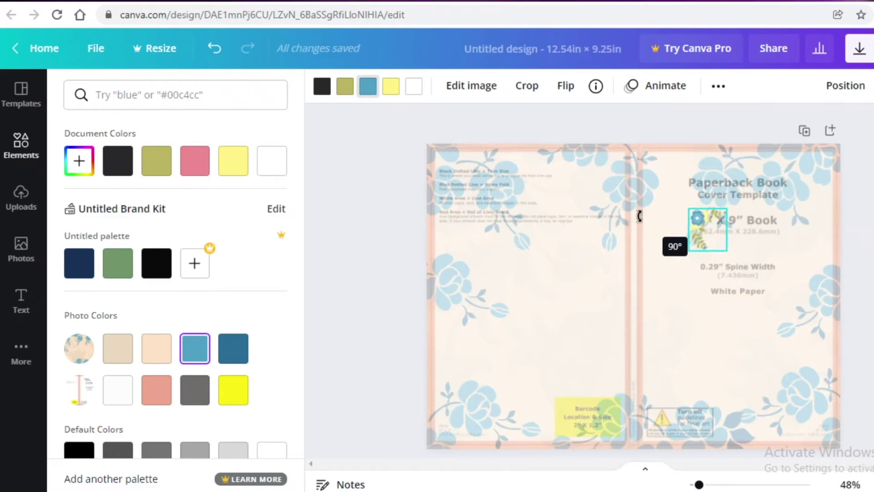
pyautogui.moveTo(698, 218); pyautogui.dragTo(692, 211)
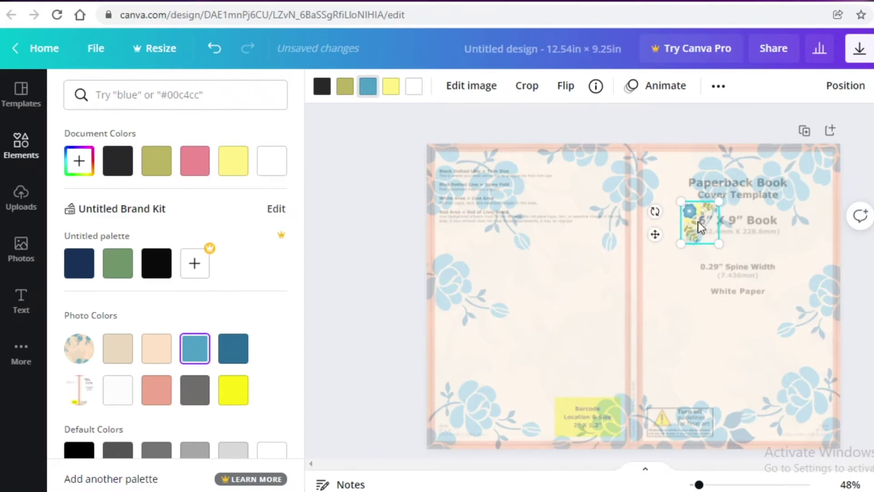
pyautogui.press('c')
pyautogui.press('t')
pyautogui.click(214, 49)
pyautogui.click(214, 49)
pyautogui.click(214, 49)
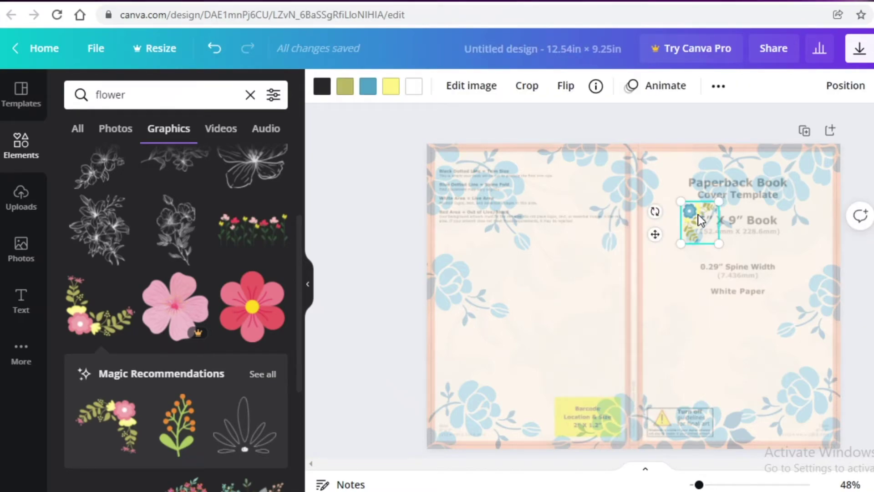
# Duplicate the flower corner graphic, turn the copy upside down and place it diagonally opposite at the end of the book-size text.
pyautogui.hotkey('ctrl', 'd')
pyautogui.moveTo(698, 214); pyautogui.dragTo(729, 300)
pyautogui.moveTo(701, 264); pyautogui.dragTo(844, 276)
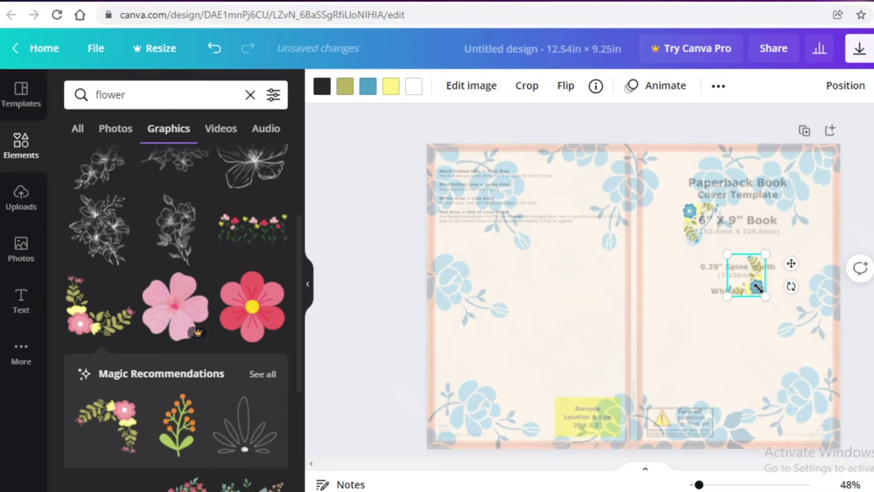
pyautogui.moveTo(757, 293); pyautogui.dragTo(790, 240)
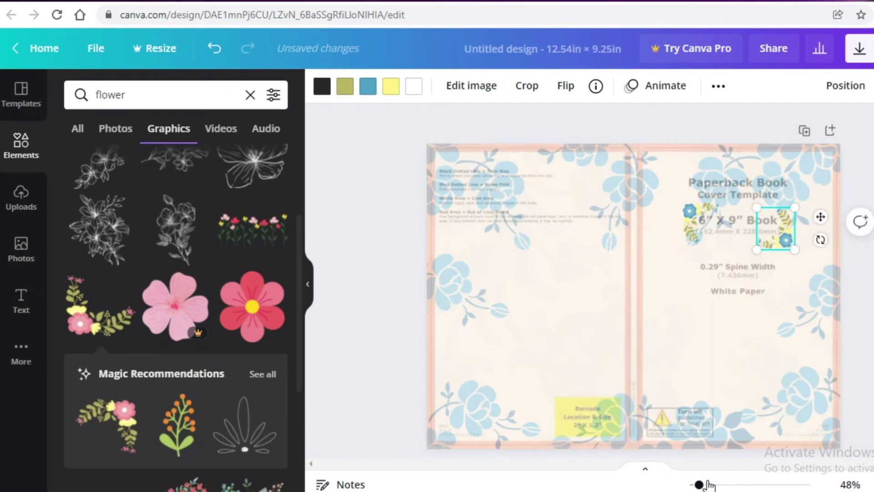
pyautogui.moveTo(702, 485); pyautogui.dragTo(704, 485)
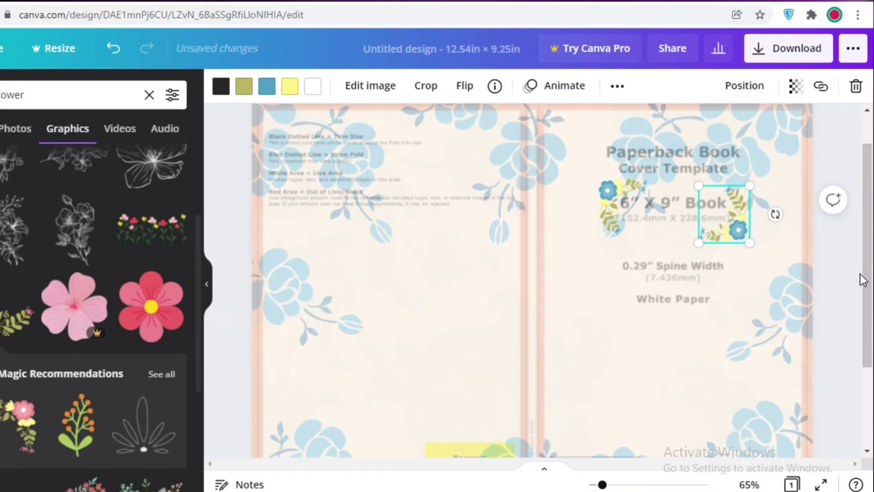
pyautogui.moveTo(600, 484); pyautogui.dragTo(597, 485)
pyautogui.click(836, 297)
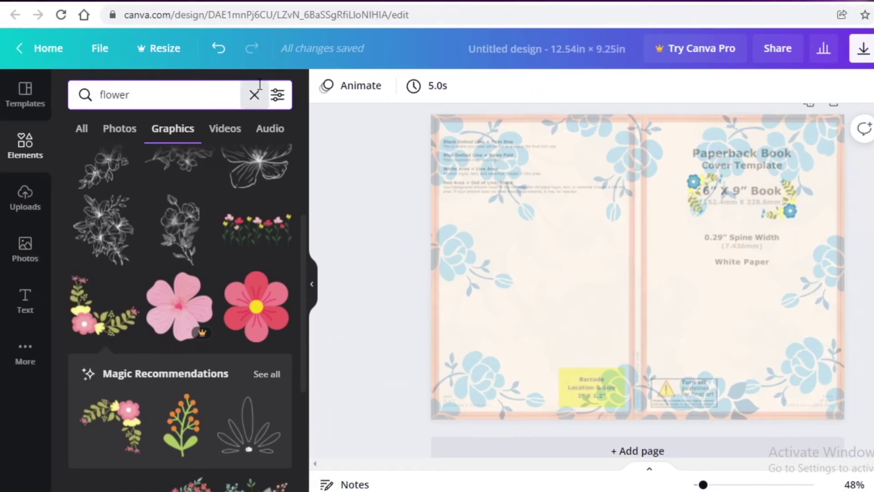
# Search the elements library for "box", limit the results to graphics and browse them.
pyautogui.click(149, 95)
pyautogui.write('box')
pyautogui.press('Return')
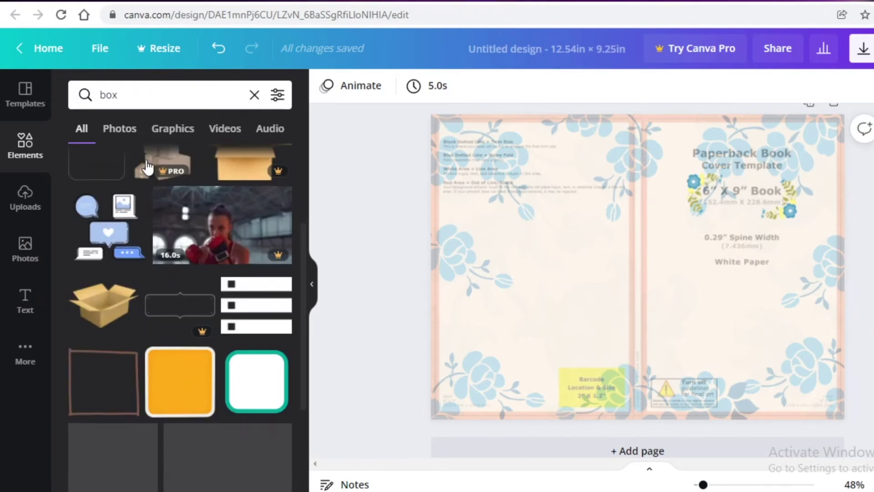
pyautogui.scroll(-3, 148, 179)
pyautogui.click(160, 131)
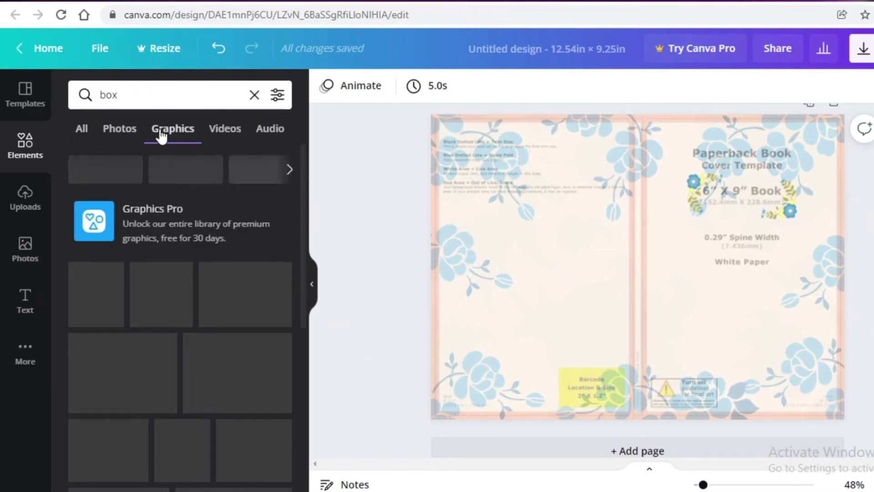
pyautogui.scroll(-5, 172, 307)
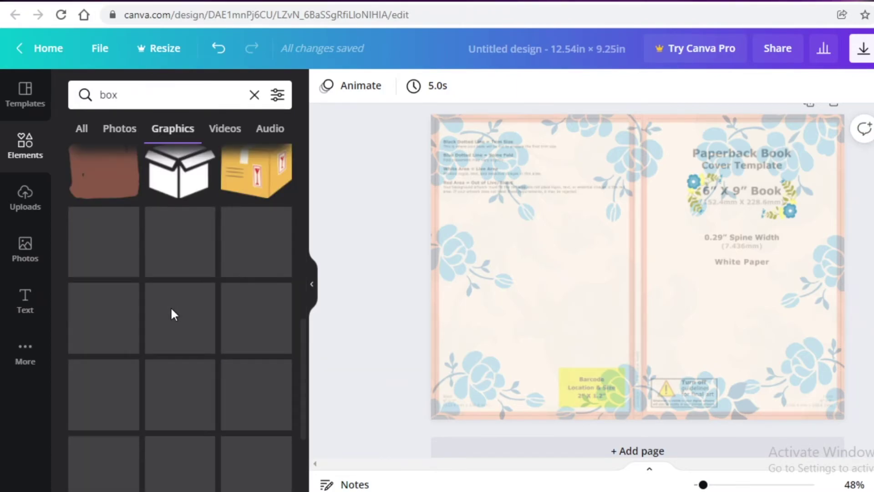
pyautogui.scroll(-5, 172, 307)
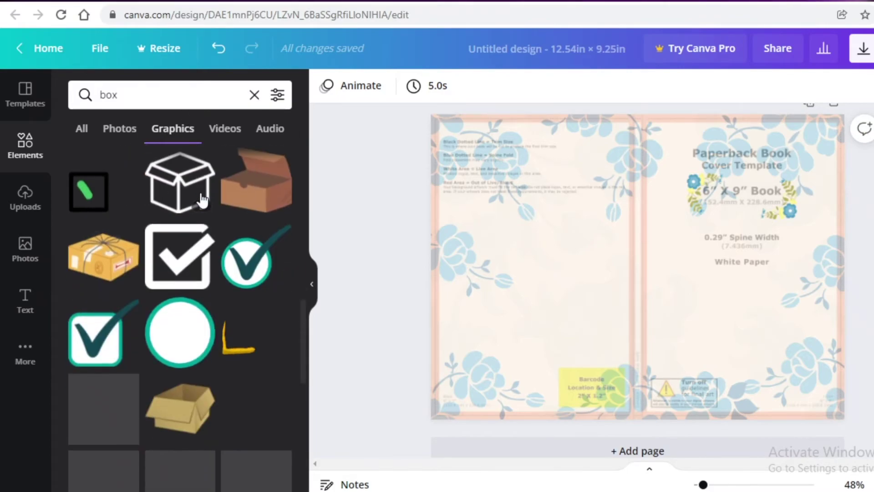
# Search the graphics for "square" and browse the results.
pyautogui.doubleClick(173, 97)
pyautogui.write('square')
pyautogui.press('Return')
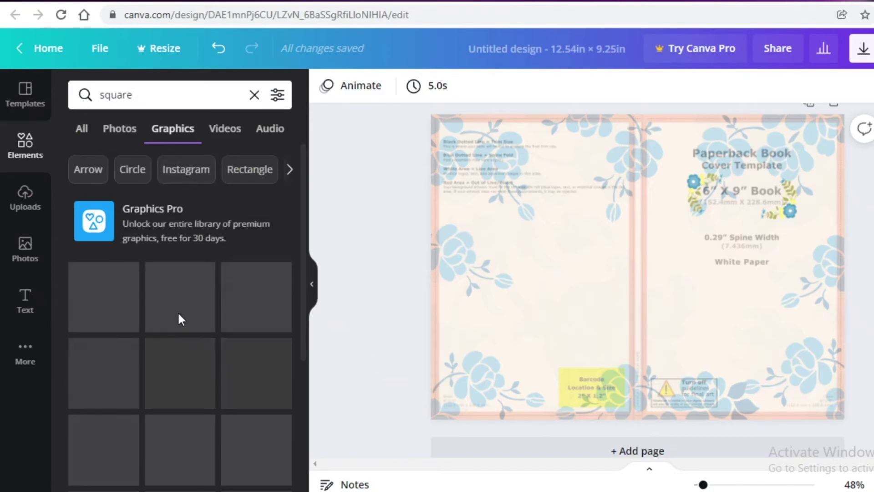
pyautogui.scroll(-5, 195, 298)
# Search the graphics for "rectangle" and place the uneven white, blue-edged rectangle between the two flower corners on the front cover.
pyautogui.doubleClick(120, 95)
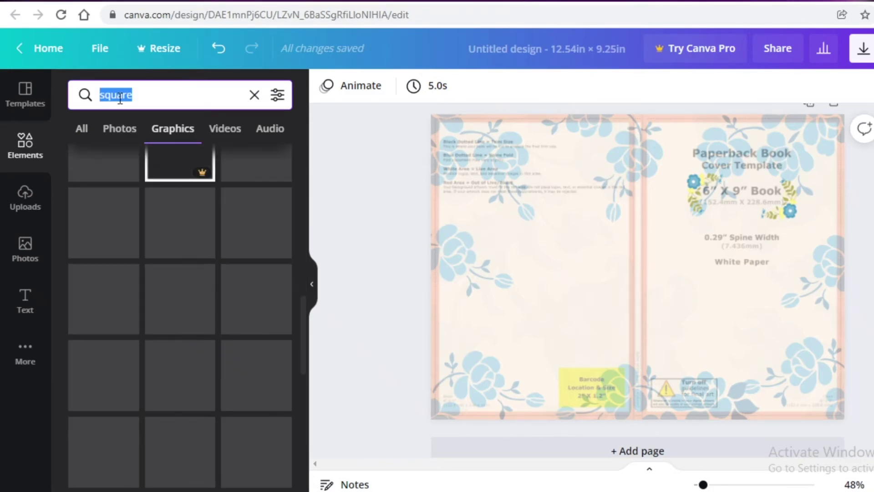
pyautogui.write('rectangle')
pyautogui.press('Return')
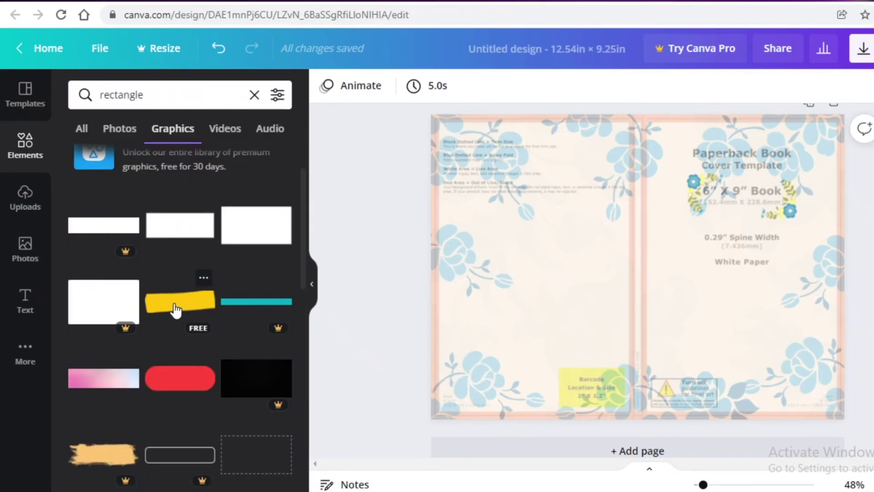
pyautogui.scroll(-5, 175, 310)
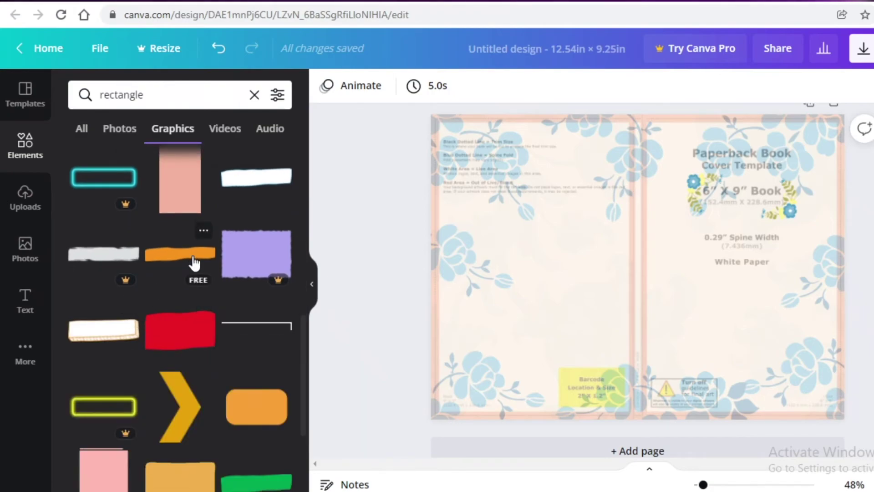
pyautogui.scroll(-4, 194, 262)
pyautogui.scroll(-5, 270, 309)
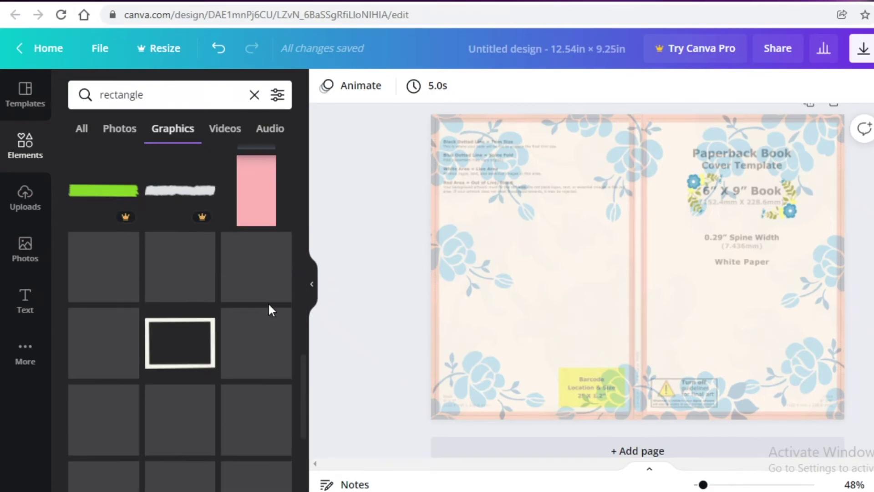
pyautogui.scroll(-5, 267, 319)
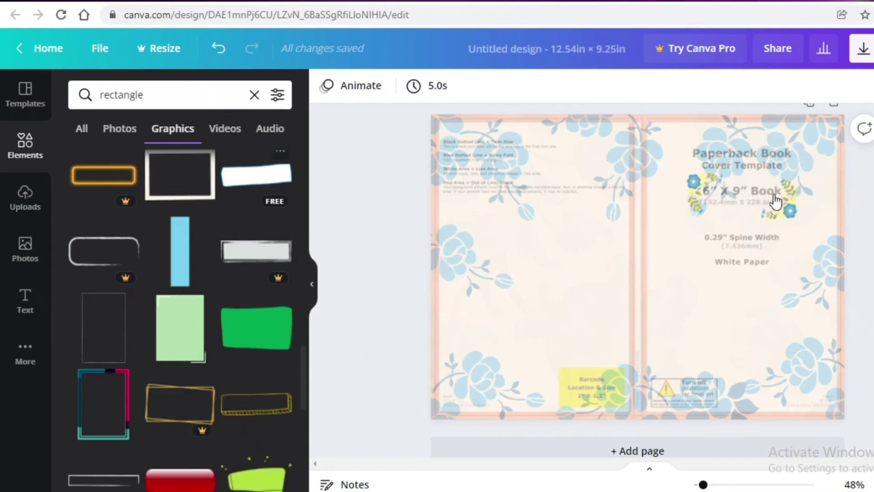
pyautogui.moveTo(721, 294); pyautogui.dragTo(748, 196)
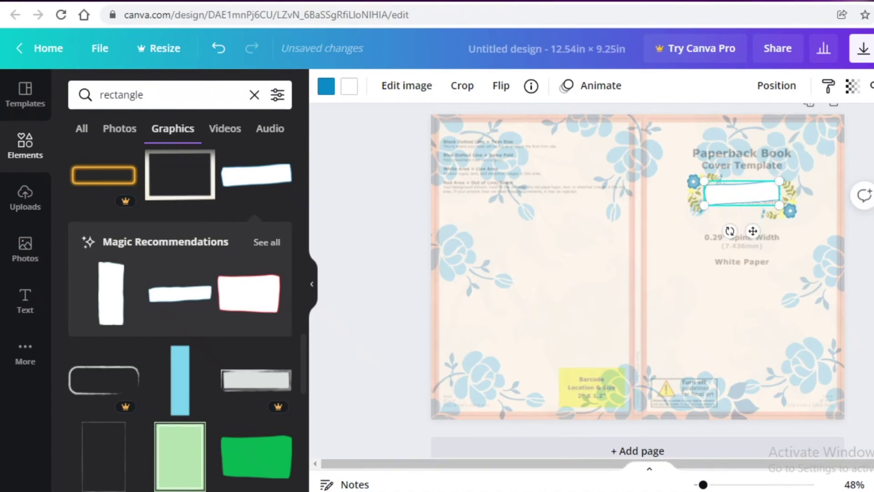
pyautogui.click(729, 283)
# Search the elements library for "flowers", limit the results to graphics and add the horizontal magenta flower garland.
pyautogui.click(154, 102)
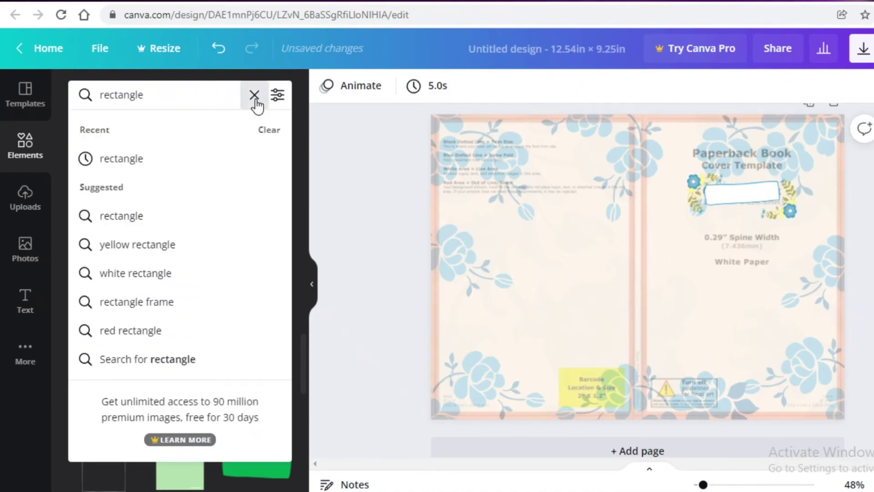
pyautogui.click(255, 97)
pyautogui.write('flowers')
pyautogui.press('Return')
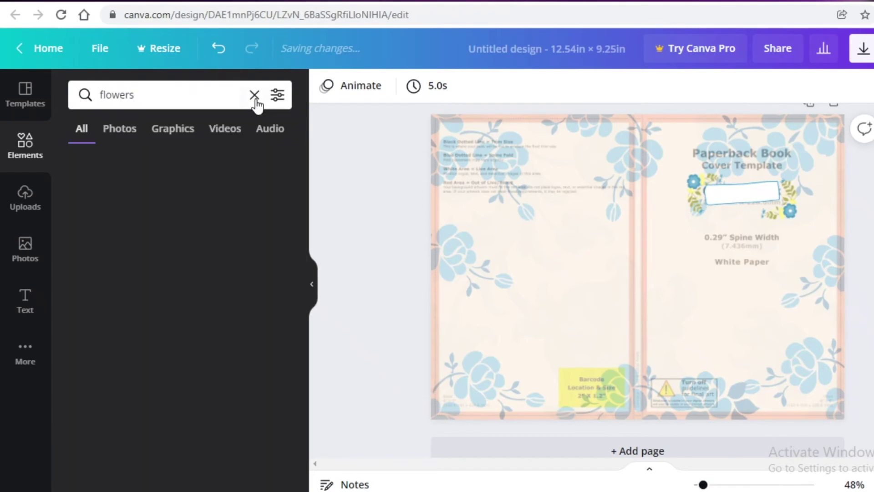
pyautogui.click(173, 129)
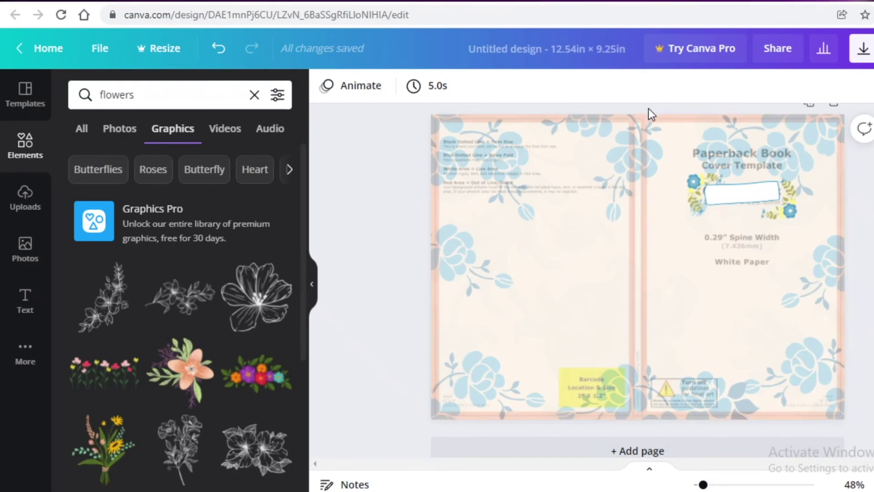
pyautogui.scroll(-8, 109, 396)
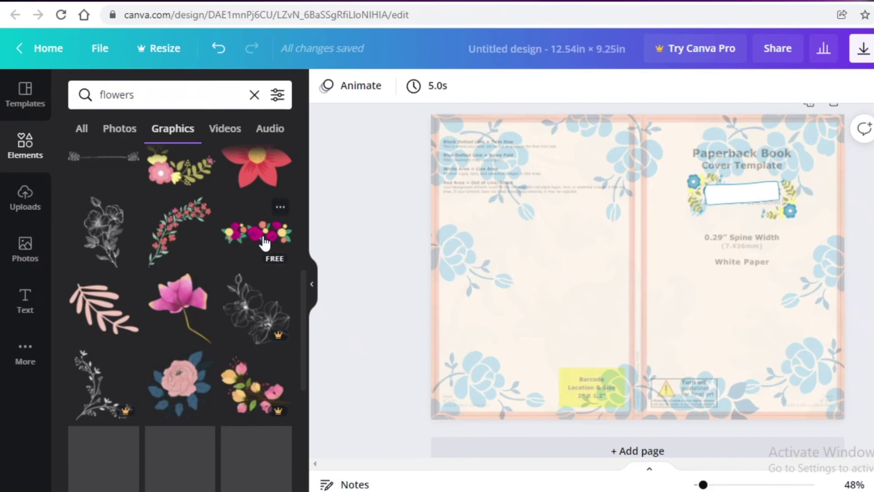
pyautogui.click(256, 233)
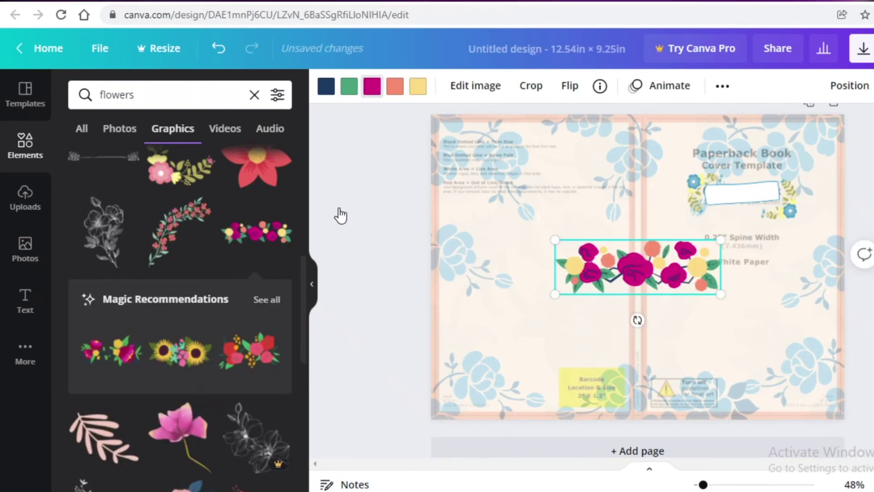
# Recolor the garland's magenta flowers blue and its green leaves black.
pyautogui.click(277, 161)
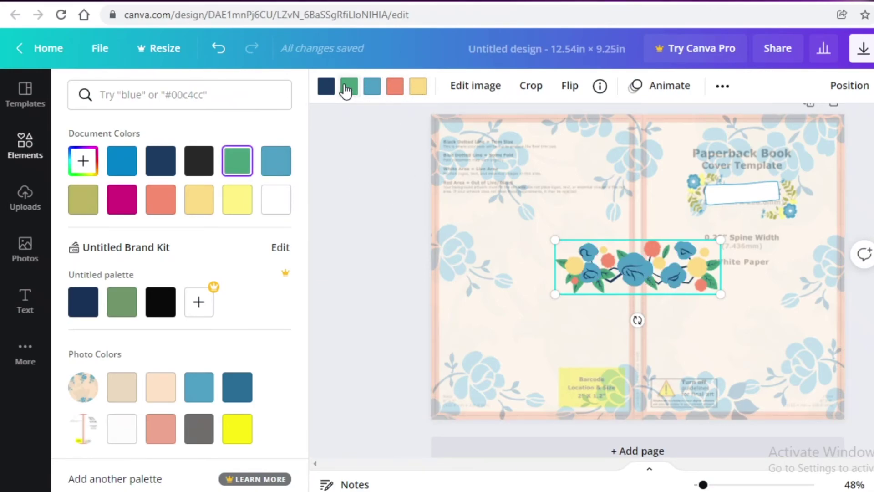
pyautogui.click(165, 163)
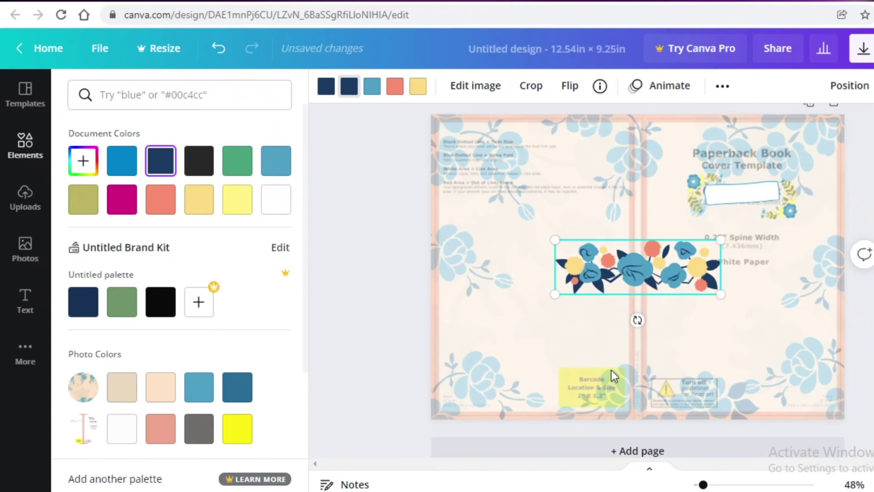
pyautogui.click(129, 165)
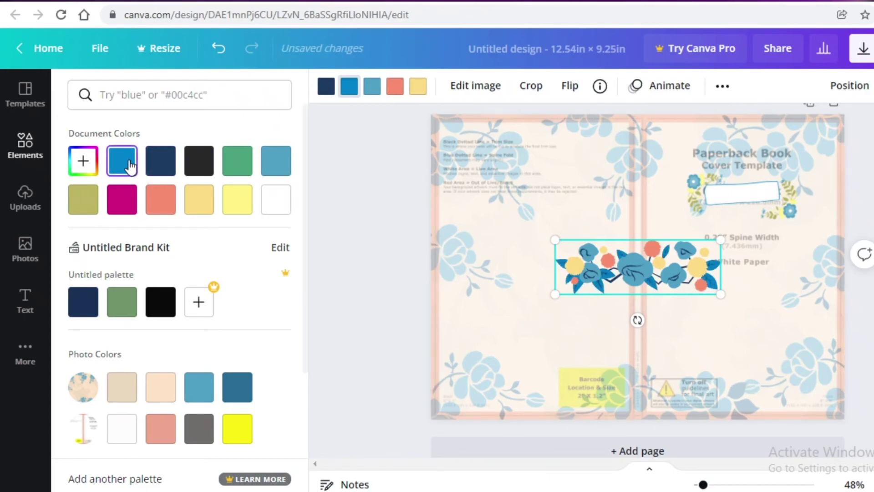
pyautogui.click(199, 159)
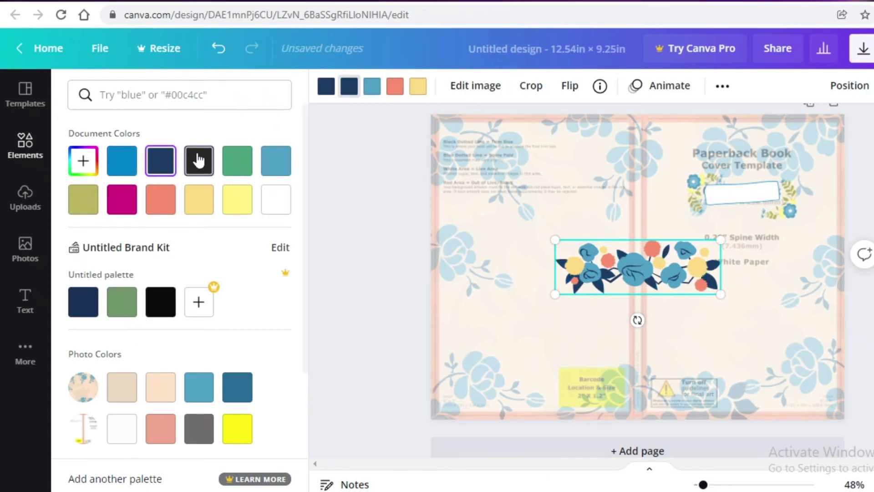
# Shrink the garland, rotate it to -90° and line up copies of it along the full length of the spine.
pyautogui.moveTo(719, 292); pyautogui.dragTo(692, 260)
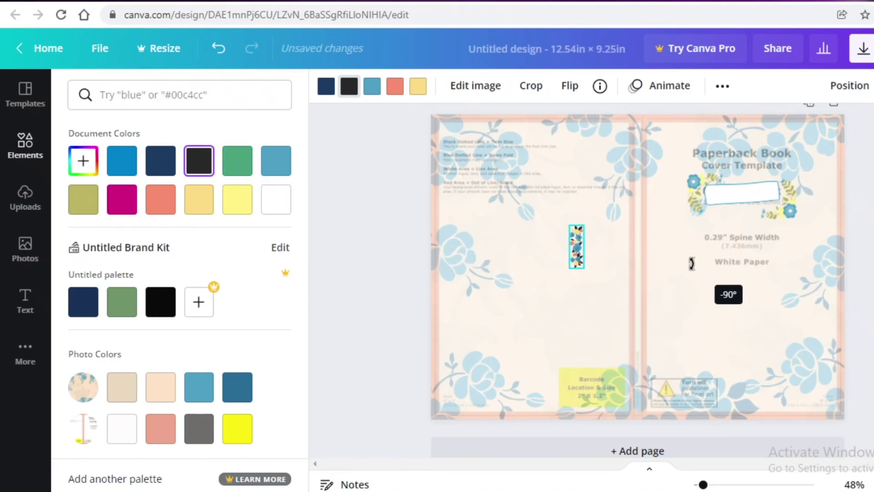
pyautogui.moveTo(576, 254); pyautogui.dragTo(637, 150)
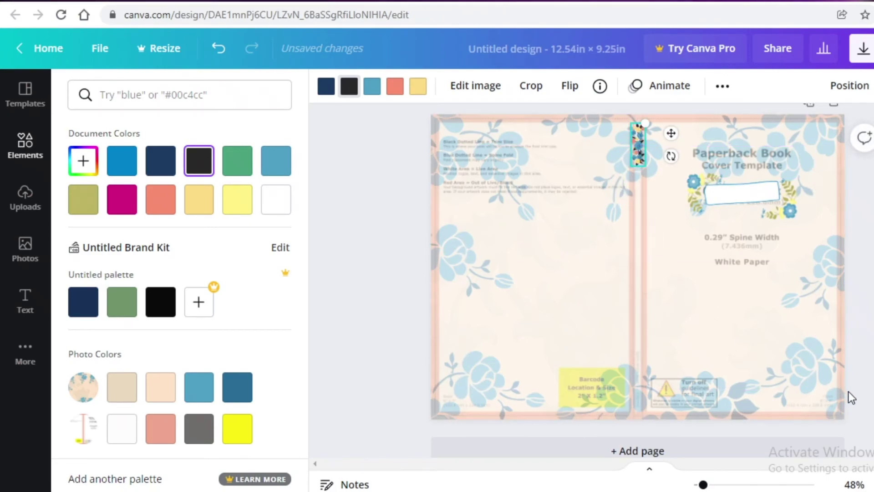
pyautogui.moveTo(672, 134); pyautogui.dragTo(675, 265)
pyautogui.moveTo(669, 302); pyautogui.dragTo(671, 387)
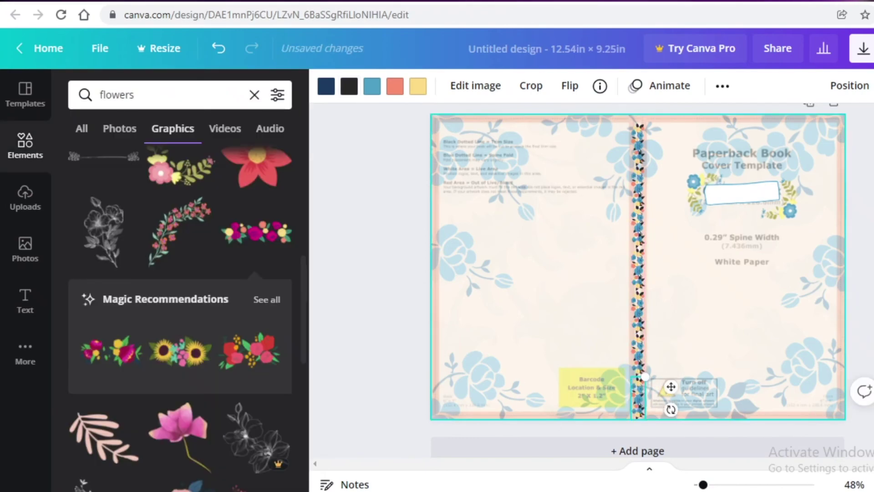
# Unlock the paperback cover template image and delete it from the page.
pyautogui.click(778, 279)
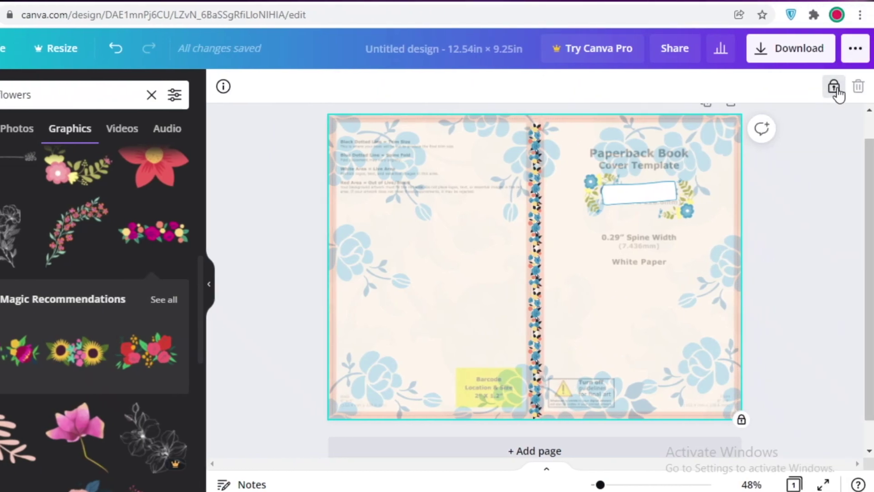
pyautogui.click(835, 88)
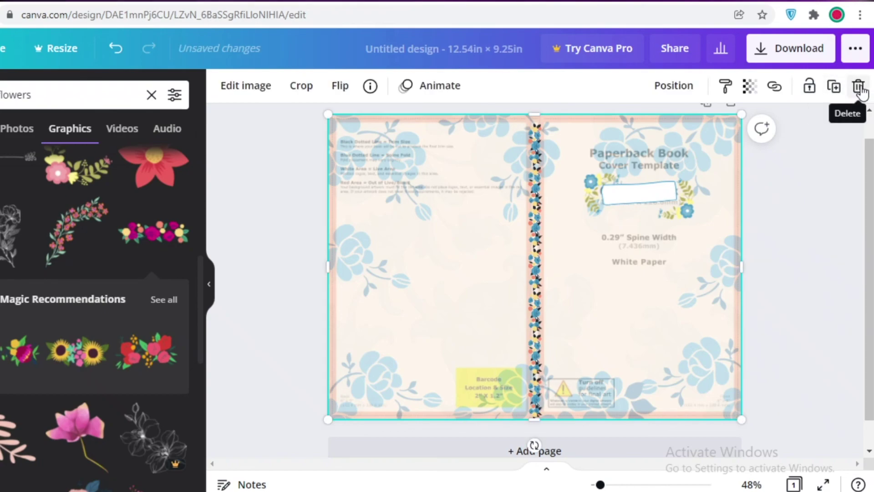
pyautogui.click(860, 87)
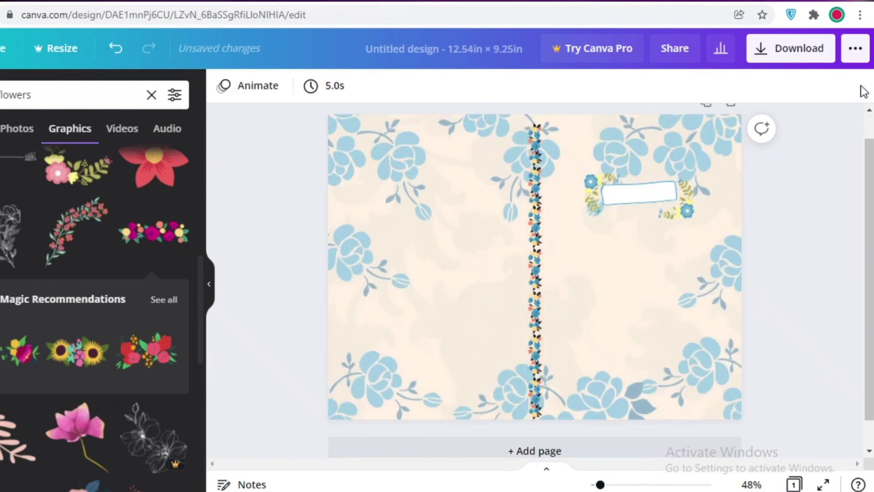
# Restore the blue-flower background to full opacity.
pyautogui.click(652, 306)
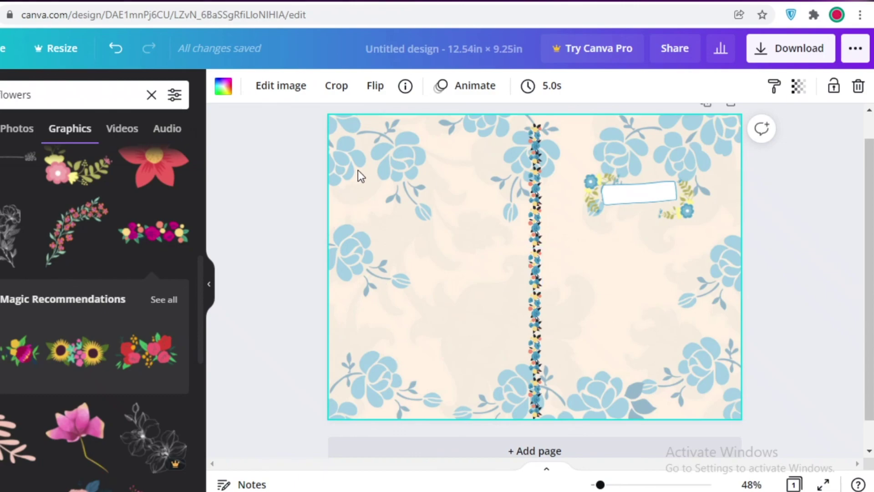
pyautogui.click(799, 85)
pyautogui.moveTo(718, 136); pyautogui.dragTo(753, 129)
pyautogui.click(745, 327)
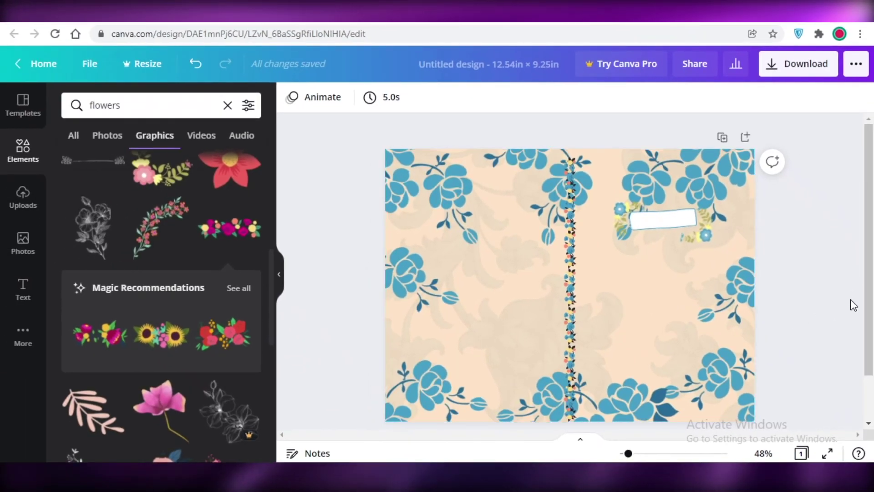
pyautogui.scroll(-2, 873, 294)
pyautogui.scroll(2, 872, 294)
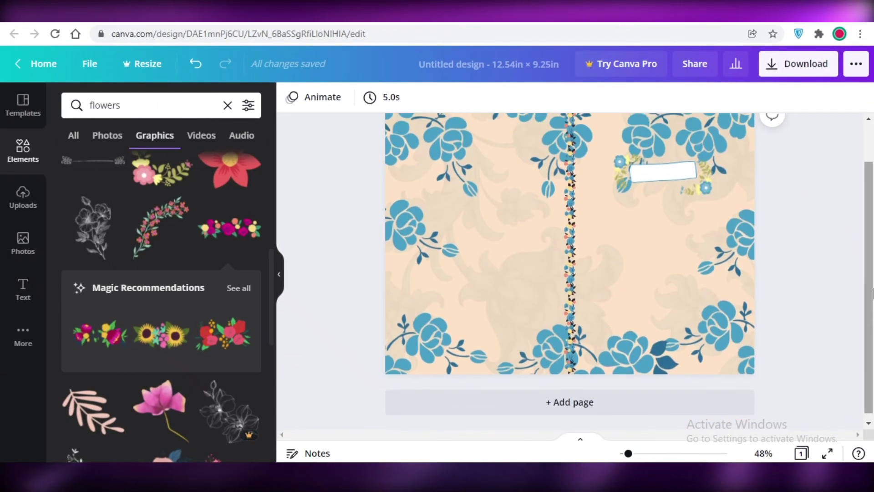
pyautogui.scroll(-2, 862, 319)
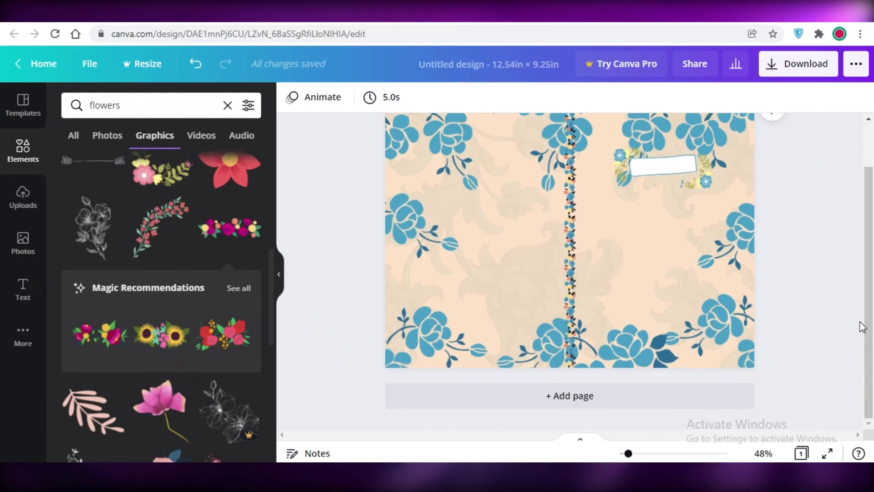